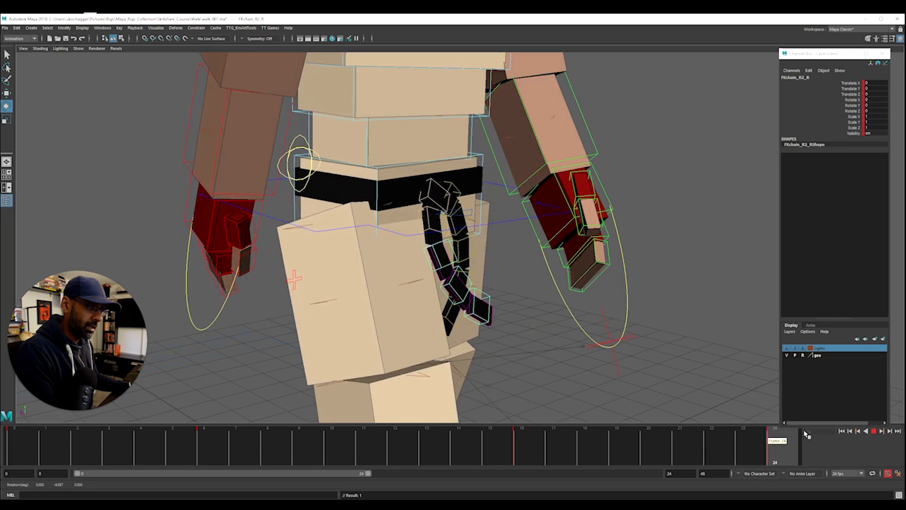
# Rotate the belt control FKchain_R2_R in Y at frame 24 and check the swing in playback
pyautogui.keyDown('alt'); pyautogui.moveTo(503, 321); pyautogui.dragTo(522, 306); pyautogui.keyUp('alt')
pyautogui.moveTo(478, 446); pyautogui.dragTo(774, 443)
pyautogui.moveTo(505, 249); pyautogui.dragTo(515, 243)
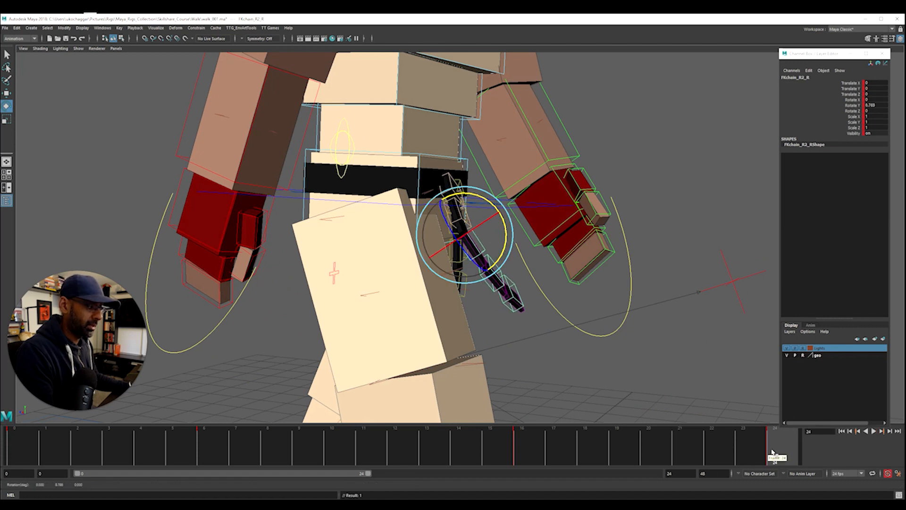
pyautogui.hotkey('alt', 'v')
pyautogui.moveTo(33, 448)
pyautogui.mouseDown()
pyautogui.moveTo(314, 470)
pyautogui.moveTo(549, 467)
pyautogui.moveTo(682, 443)
pyautogui.moveTo(667, 452)
pyautogui.mouseUp()
# Rotate the next belt control, FKchain_R3_R, to 19.437 degrees in Y at frame 24
pyautogui.press('.')
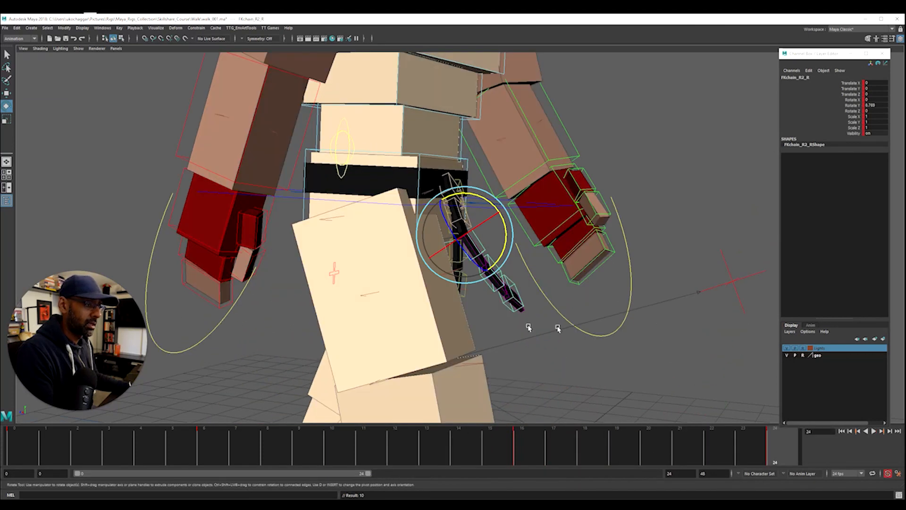
pyautogui.click(490, 290)
pyautogui.click(490, 283)
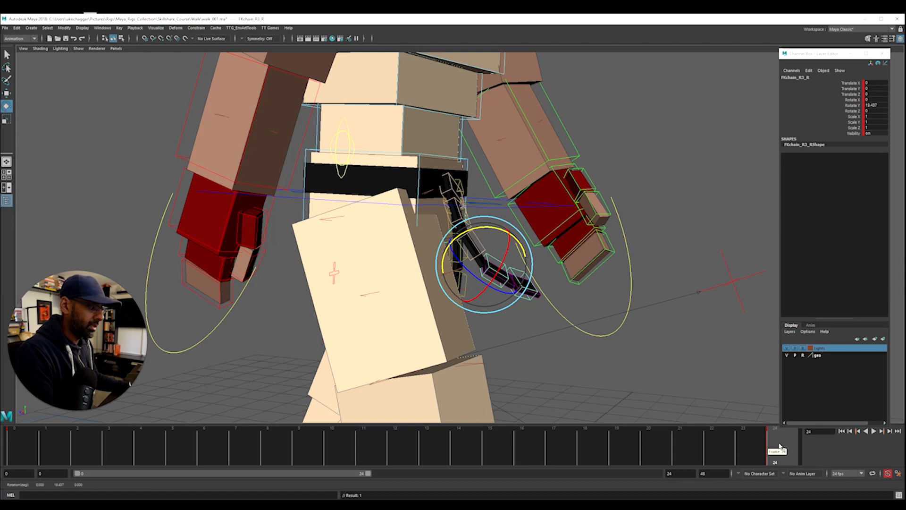
# Examine the belt's swing through the walk cycle in playback and frame by frame from several angles
pyautogui.hotkey('alt', 'v')
pyautogui.moveTo(30, 453)
pyautogui.mouseDown()
pyautogui.moveTo(307, 450)
pyautogui.moveTo(34, 453)
pyautogui.mouseUp()
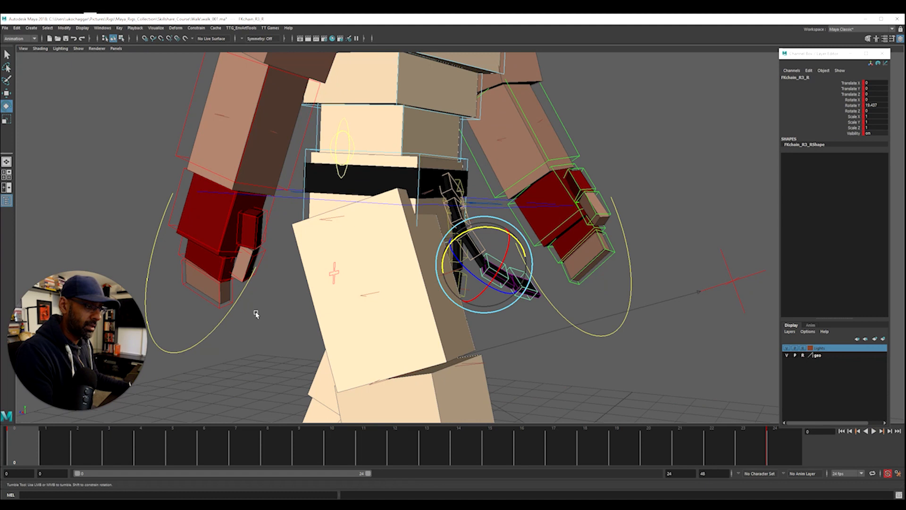
pyautogui.keyDown('alt'); pyautogui.moveTo(256, 314); pyautogui.dragTo(285, 317); pyautogui.keyUp('alt')
pyautogui.moveTo(43, 453); pyautogui.dragTo(234, 454)
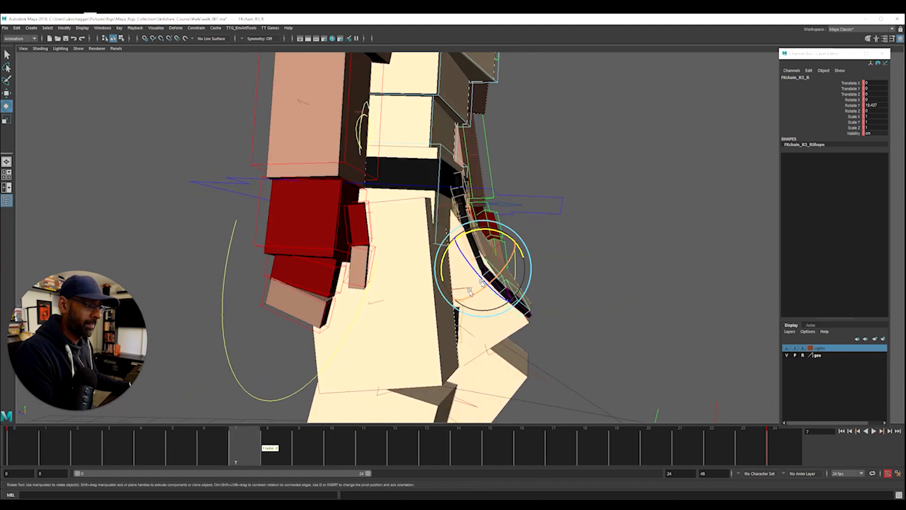
pyautogui.moveTo(236, 450); pyautogui.dragTo(85, 463)
pyautogui.keyDown('alt'); pyautogui.moveTo(543, 349); pyautogui.dragTo(378, 335); pyautogui.keyUp('alt')
pyautogui.hotkey('alt', 'v')
pyautogui.keyDown('alt'); pyautogui.moveTo(417, 354); pyautogui.dragTo(536, 327, button='right'); pyautogui.keyUp('alt')
pyautogui.keyDown('alt'); pyautogui.moveTo(365, 352); pyautogui.dragTo(615, 326); pyautogui.keyUp('alt')
pyautogui.hotkey('alt', 'v')
# Set Rotate Y of the belt tip control FKchain_R4_R to 17.942 on frames 0 and 24
pyautogui.click(536, 334)
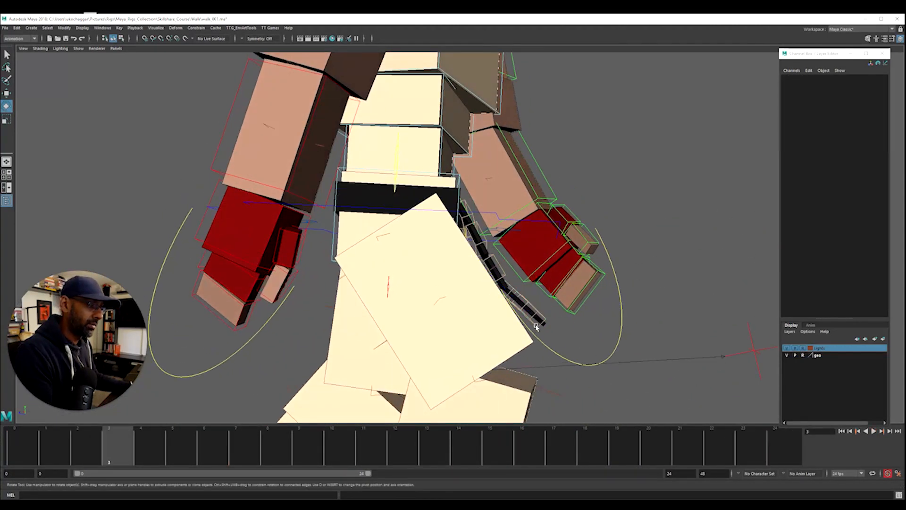
pyautogui.click(536, 327)
pyautogui.click(22, 463)
pyautogui.keyDown('alt'); pyautogui.moveTo(541, 241); pyautogui.dragTo(530, 265); pyautogui.keyUp('alt')
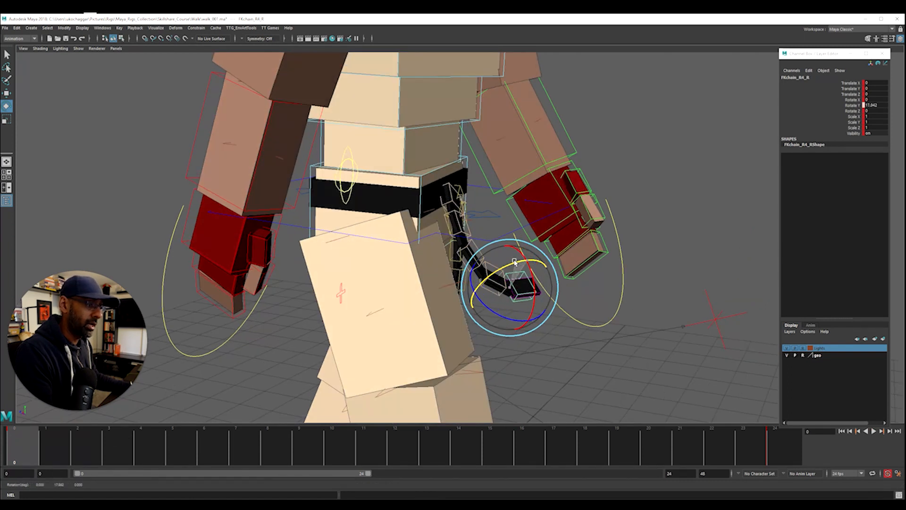
pyautogui.press('.')
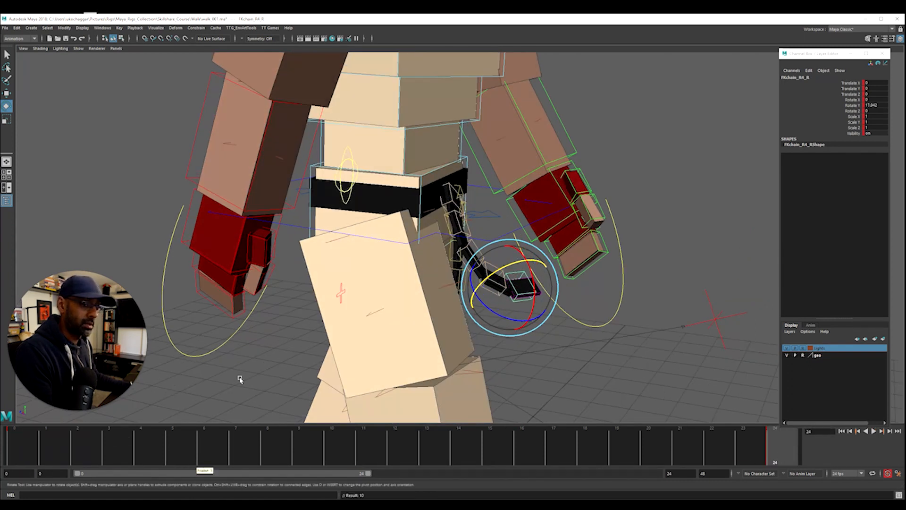
# Rotate the belt tip control FKchain_R4_R in Y at frame 16
pyautogui.hotkey('alt', 'v')
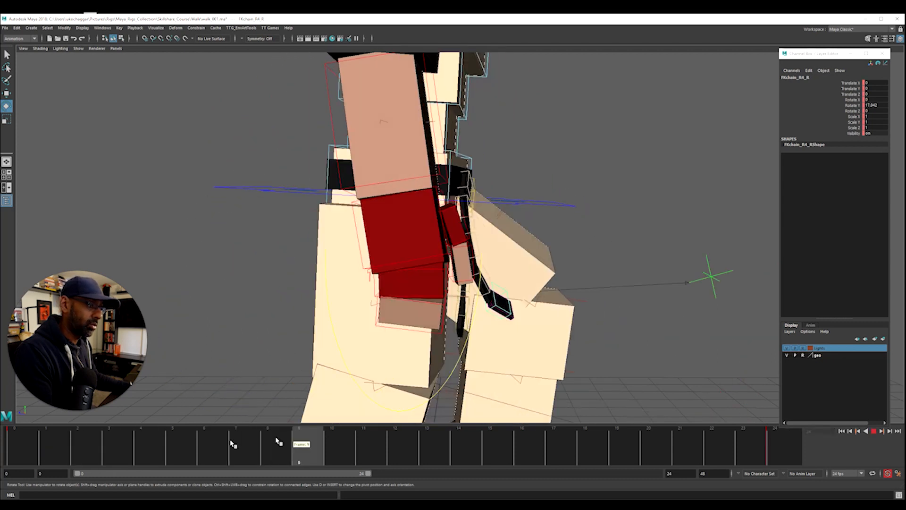
pyautogui.moveTo(223, 447); pyautogui.dragTo(525, 447)
pyautogui.moveTo(498, 308); pyautogui.dragTo(514, 316)
# Play the walk cycle and examine the belt's motion on the whole character from the front
pyautogui.keyDown('alt'); pyautogui.moveTo(514, 316); pyautogui.dragTo(465, 364); pyautogui.keyUp('alt')
pyautogui.keyDown('alt'); pyautogui.moveTo(465, 363); pyautogui.dragTo(427, 373, button='right'); pyautogui.keyUp('alt')
pyautogui.hotkey('alt', 'v')
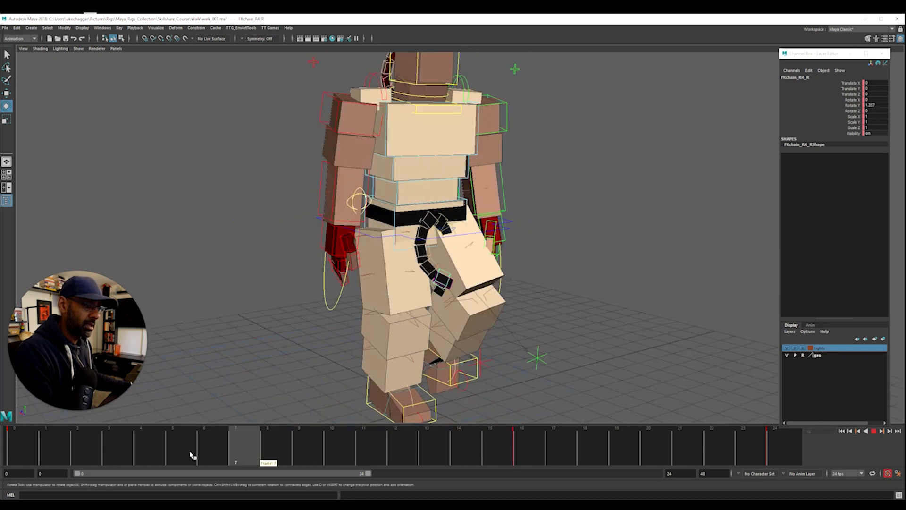
pyautogui.keyDown('alt'); pyautogui.moveTo(646, 378); pyautogui.dragTo(593, 296); pyautogui.keyUp('alt')
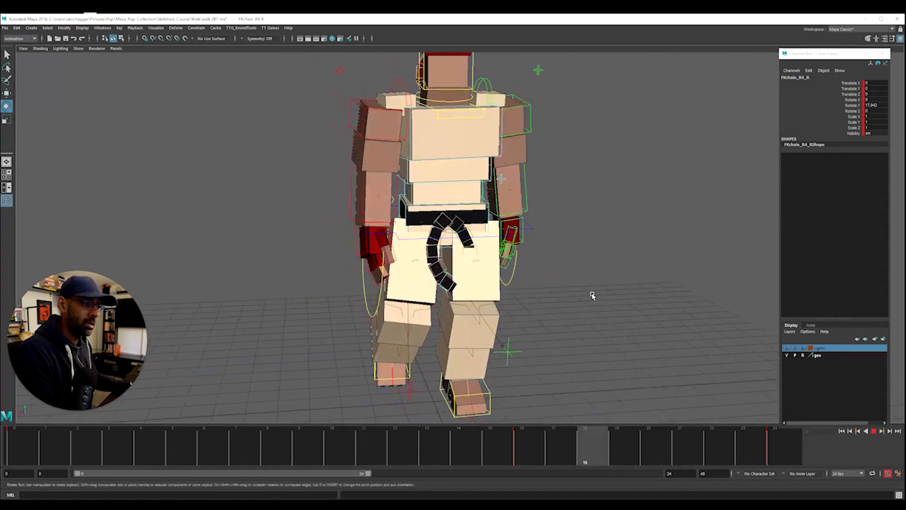
pyautogui.hotkey('alt', 'v')
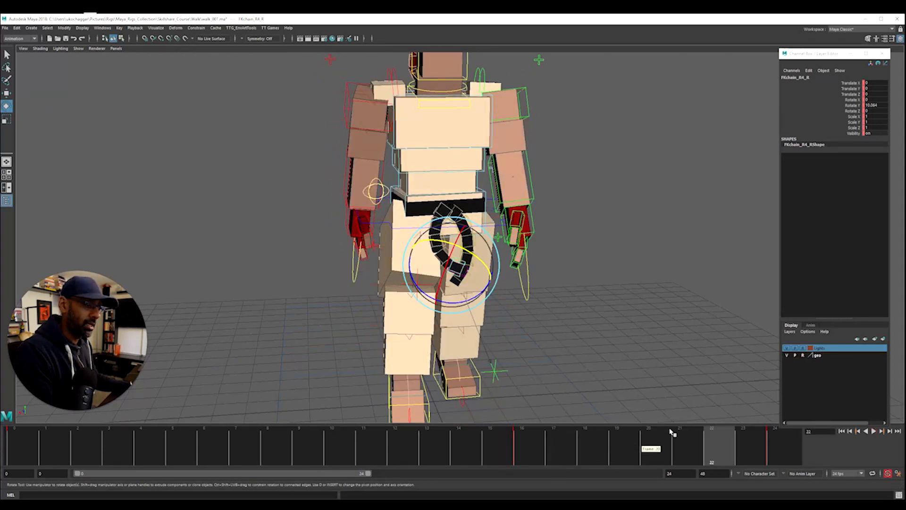
# Rotate the upper belt control FKchain_R1_R to about 12 degrees in Y at frame 24, undoing the earlier trial rotation at frame 21
pyautogui.click(700, 455)
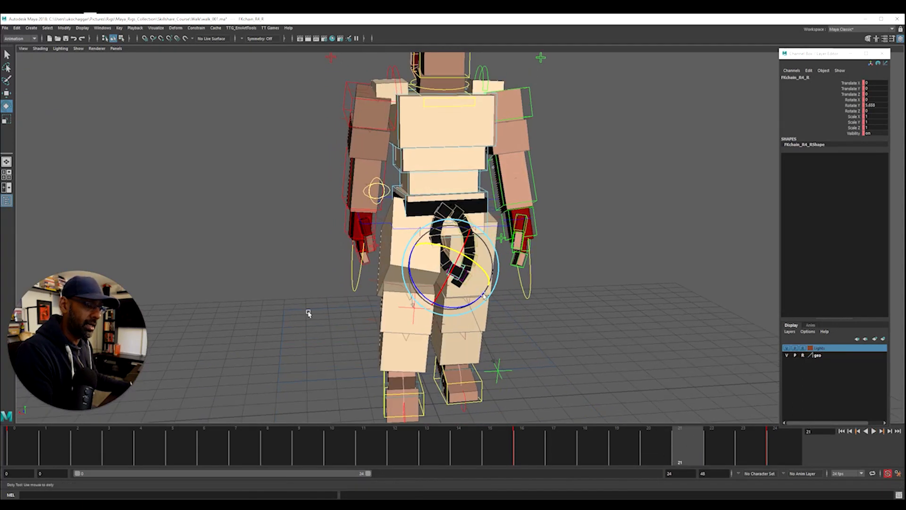
pyautogui.keyDown('alt'); pyautogui.moveTo(307, 313); pyautogui.dragTo(517, 255, button='right'); pyautogui.keyUp('alt')
pyautogui.click(406, 173)
pyautogui.keyDown('alt'); pyautogui.moveTo(406, 173); pyautogui.dragTo(457, 198); pyautogui.keyUp('alt')
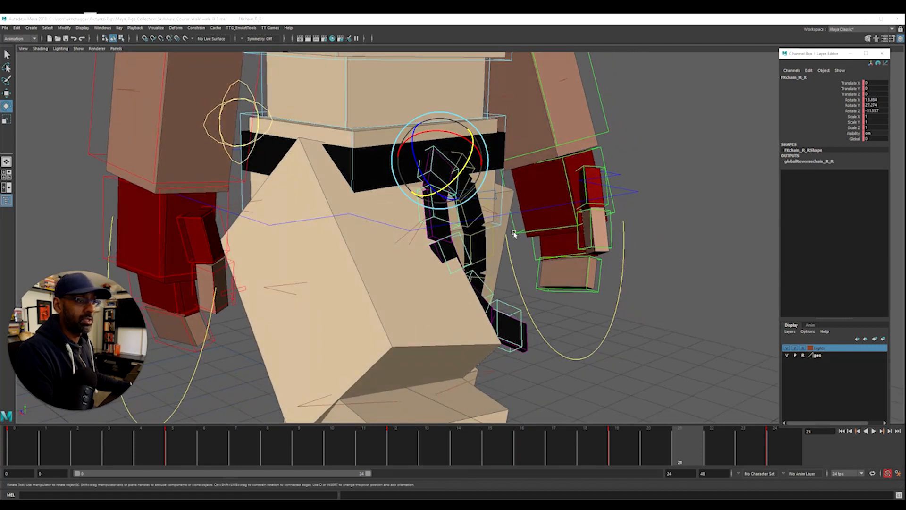
pyautogui.click(441, 221)
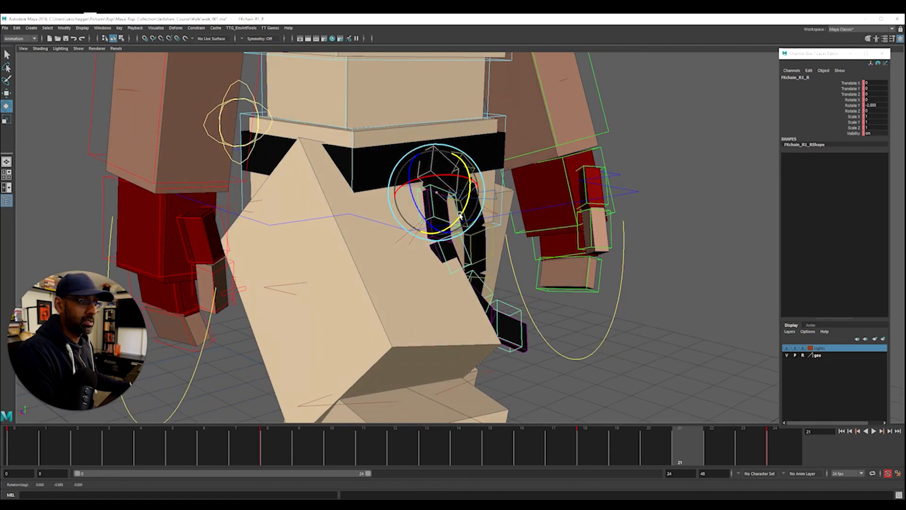
pyautogui.hotkey('ctrl', 'z')
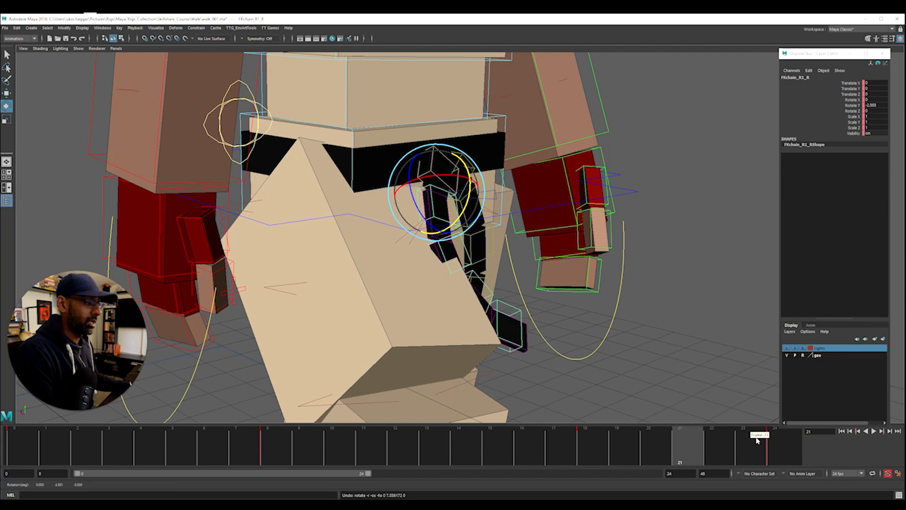
pyautogui.click(784, 444)
pyautogui.moveTo(448, 225); pyautogui.dragTo(454, 213)
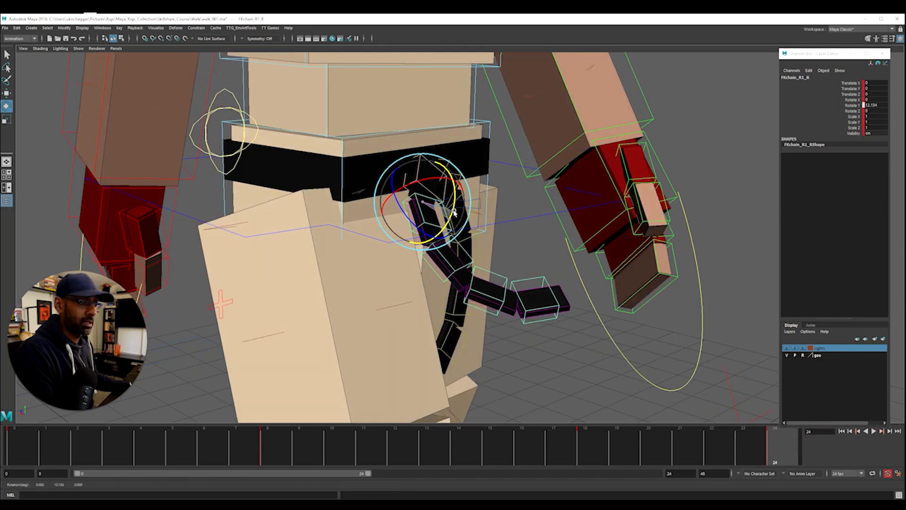
pyautogui.moveTo(717, 447); pyautogui.dragTo(693, 452)
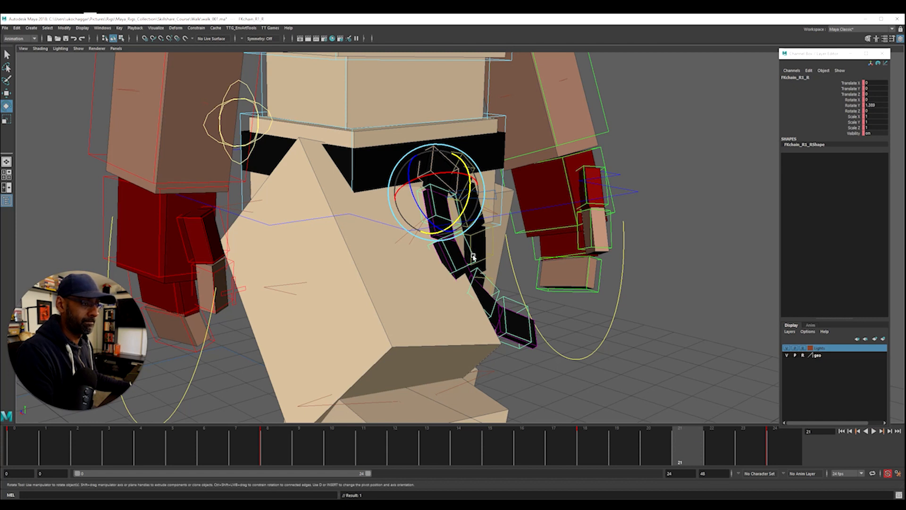
# Rotate FKchain_R2_R further in Y at frame 24 and key its Y rotation at frame 20
pyautogui.press('.')
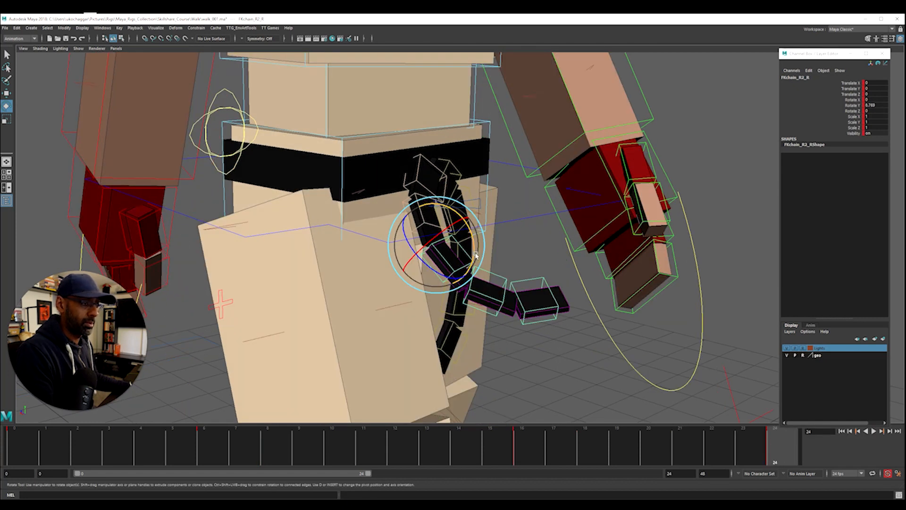
pyautogui.moveTo(476, 255); pyautogui.dragTo(479, 249)
pyautogui.moveTo(732, 444); pyautogui.dragTo(622, 446)
pyautogui.click(642, 447)
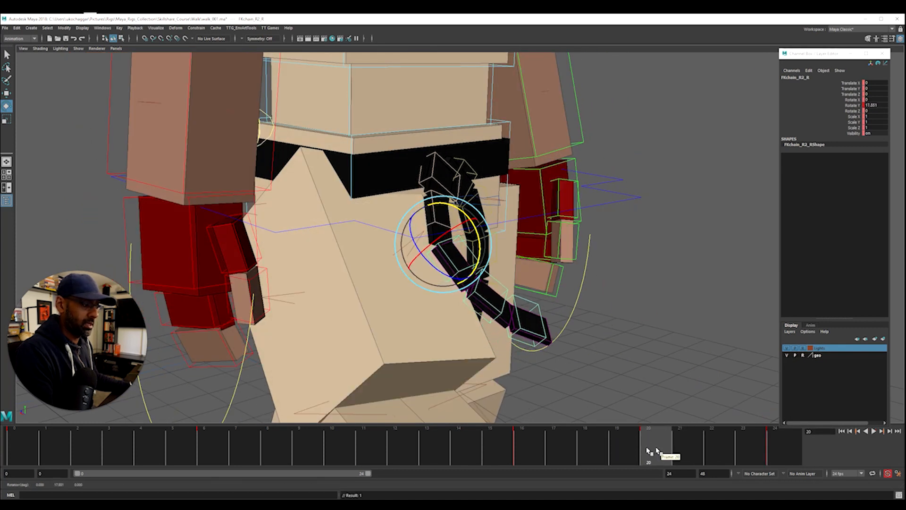
# Play the walk with the rig controls hidden and examine the belt's swing from the front and side
pyautogui.hotkey('alt', 'v')
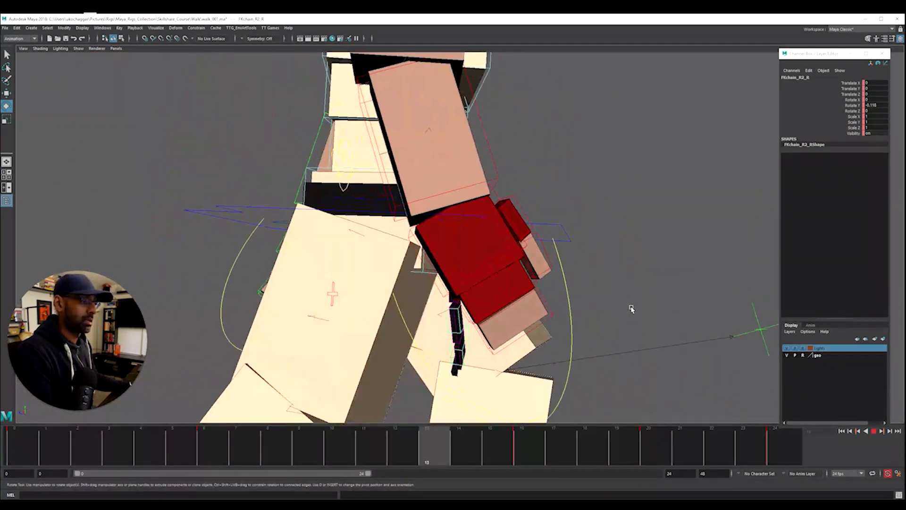
pyautogui.keyDown('alt'); pyautogui.moveTo(632, 309); pyautogui.dragTo(553, 315, button='right'); pyautogui.keyUp('alt')
pyautogui.keyDown('alt'); pyautogui.moveTo(552, 315); pyautogui.dragTo(444, 318); pyautogui.keyUp('alt')
pyautogui.keyDown('alt'); pyautogui.moveTo(444, 318); pyautogui.dragTo(373, 317, button='right'); pyautogui.keyUp('alt')
pyautogui.hotkey('alt', '1')
pyautogui.keyDown('alt'); pyautogui.moveTo(548, 293); pyautogui.dragTo(293, 287, button='right'); pyautogui.keyUp('alt')
pyautogui.keyDown('alt'); pyautogui.moveTo(293, 288); pyautogui.dragTo(307, 303); pyautogui.keyUp('alt')
pyautogui.keyDown('alt'); pyautogui.moveTo(308, 303); pyautogui.dragTo(442, 328, button='right'); pyautogui.keyUp('alt')
pyautogui.keyDown('alt'); pyautogui.moveTo(441, 327); pyautogui.dragTo(388, 340); pyautogui.keyUp('alt')
pyautogui.keyDown('alt'); pyautogui.moveTo(388, 340); pyautogui.dragTo(523, 348, button='right'); pyautogui.keyUp('alt')
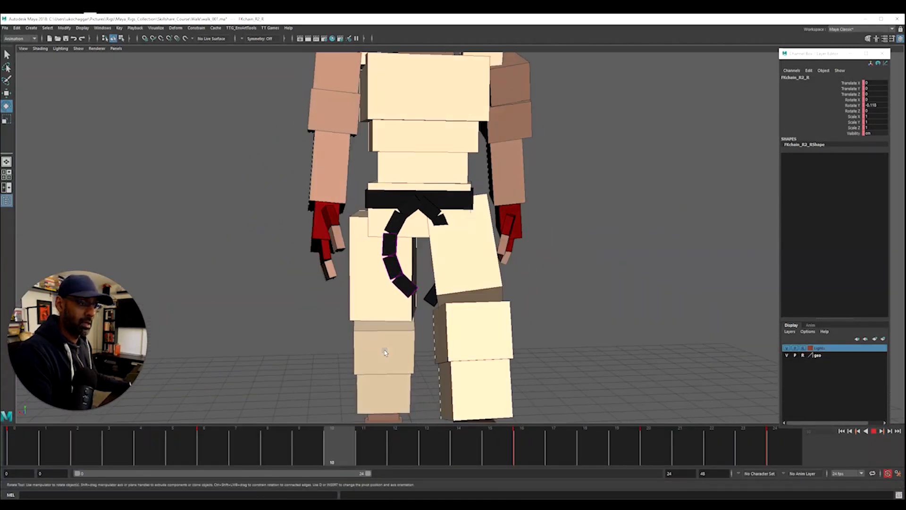
pyautogui.moveTo(522, 456); pyautogui.dragTo(807, 445)
pyautogui.keyDown('alt'); pyautogui.moveTo(635, 366); pyautogui.dragTo(624, 376); pyautogui.keyUp('alt')
pyautogui.hotkey('alt', 'v')
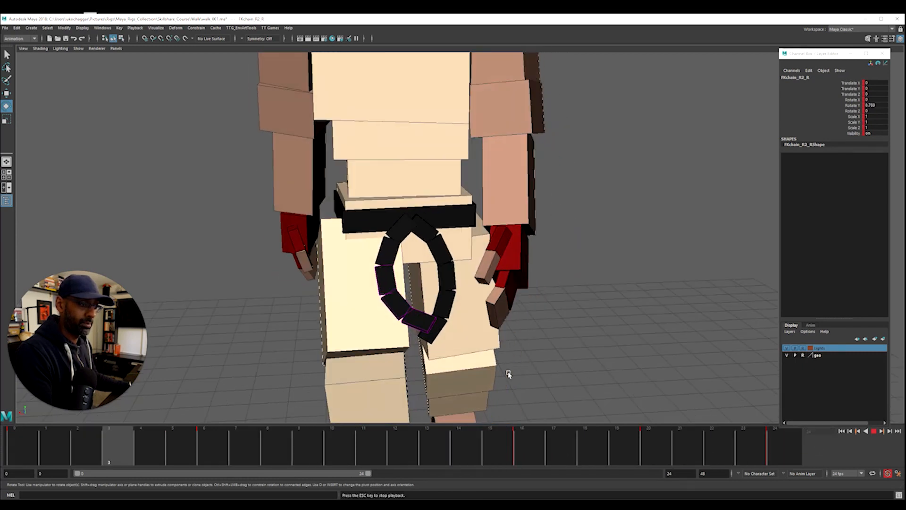
pyautogui.keyDown('alt'); pyautogui.moveTo(508, 374); pyautogui.dragTo(575, 344); pyautogui.keyUp('alt')
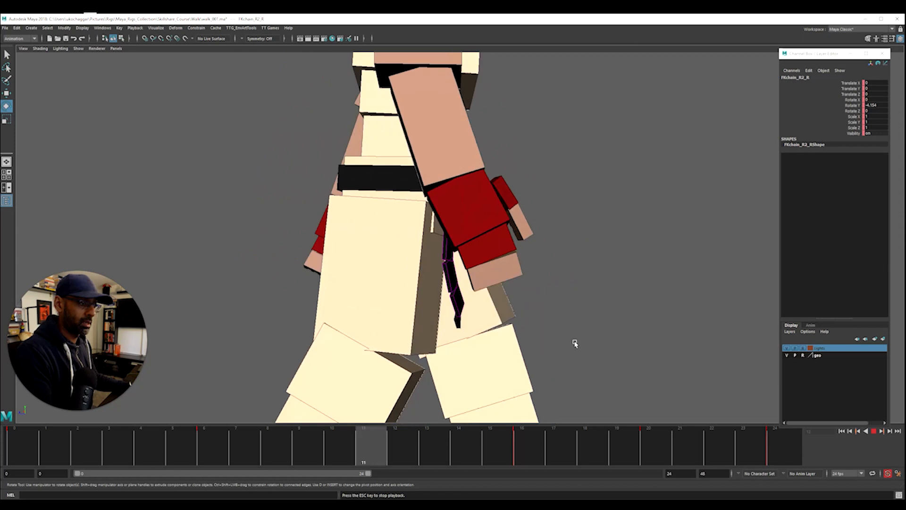
pyautogui.press('Escape')
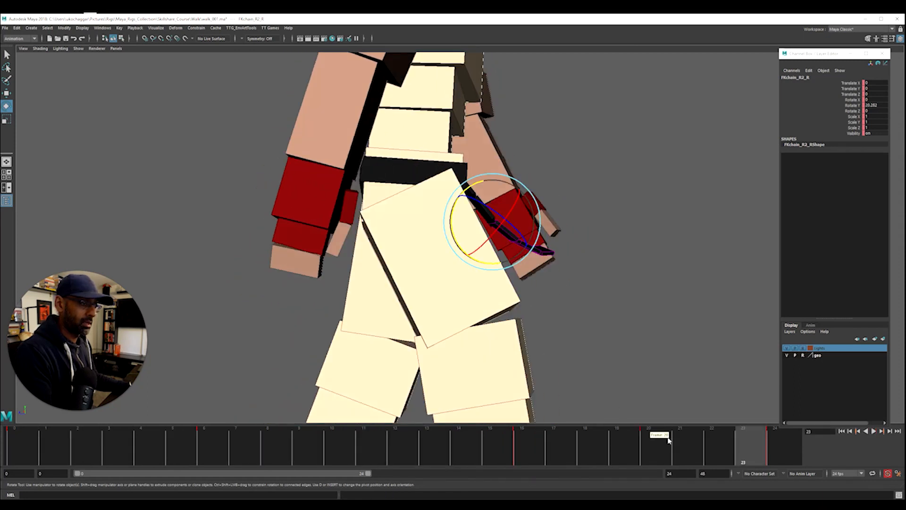
# Bring back the rig controls together with the character geometry and frame the belt from the front
pyautogui.moveTo(753, 451); pyautogui.dragTo(812, 449)
pyautogui.keyDown('alt'); pyautogui.moveTo(562, 294); pyautogui.dragTo(514, 309); pyautogui.keyUp('alt')
pyautogui.hotkey('alt', '1')
pyautogui.hotkey('alt', '2')
pyautogui.keyDown('alt'); pyautogui.moveTo(477, 210); pyautogui.dragTo(427, 211); pyautogui.keyUp('alt')
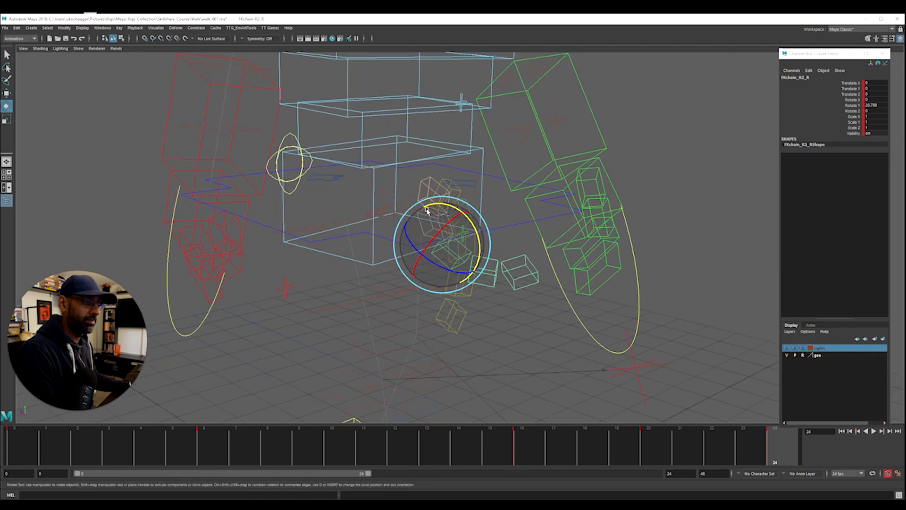
pyautogui.hotkey('alt', '1')
pyautogui.hotkey('alt', '1')
pyautogui.hotkey('alt', '1')
pyautogui.keyDown('alt'); pyautogui.moveTo(472, 227); pyautogui.dragTo(410, 250); pyautogui.keyUp('alt')
pyautogui.click(629, 197)
pyautogui.click(417, 254)
# Rotate FKchain_R3_R to about 28.7 degrees in Z at frame 16 and FKchain_R4_R to about 35 degrees in Z at frame 20
pyautogui.moveTo(493, 456); pyautogui.dragTo(545, 458)
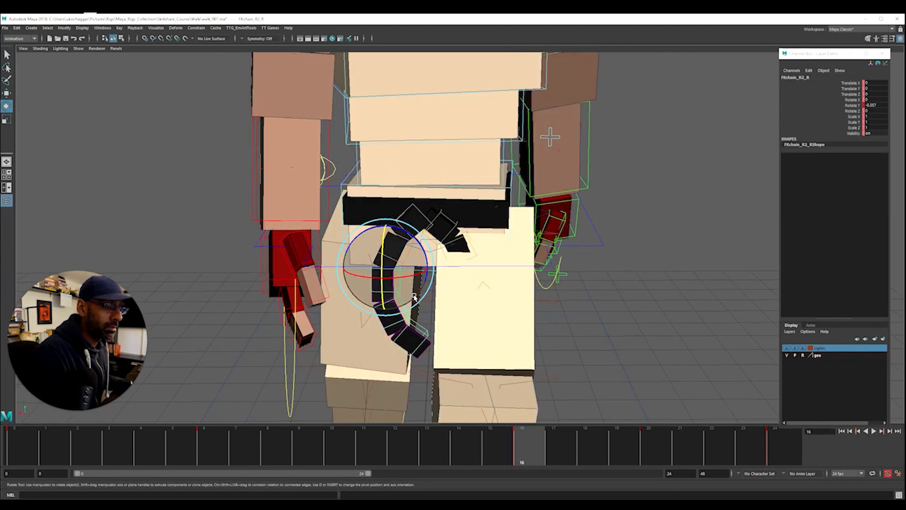
pyautogui.click(430, 324)
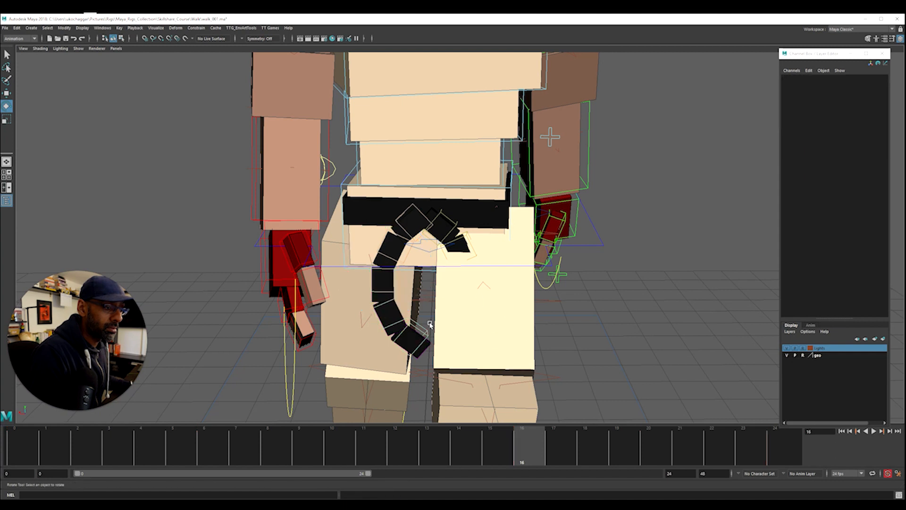
pyautogui.click(418, 297)
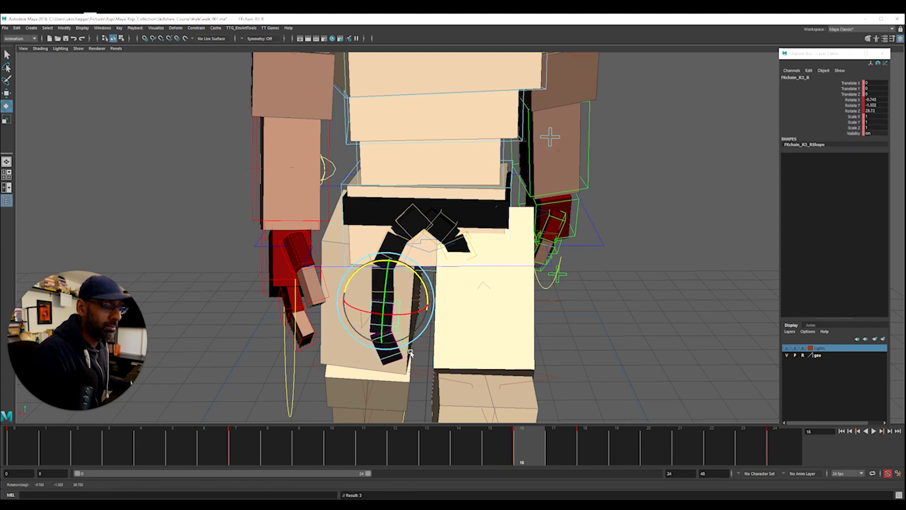
pyautogui.moveTo(557, 453); pyautogui.dragTo(649, 454)
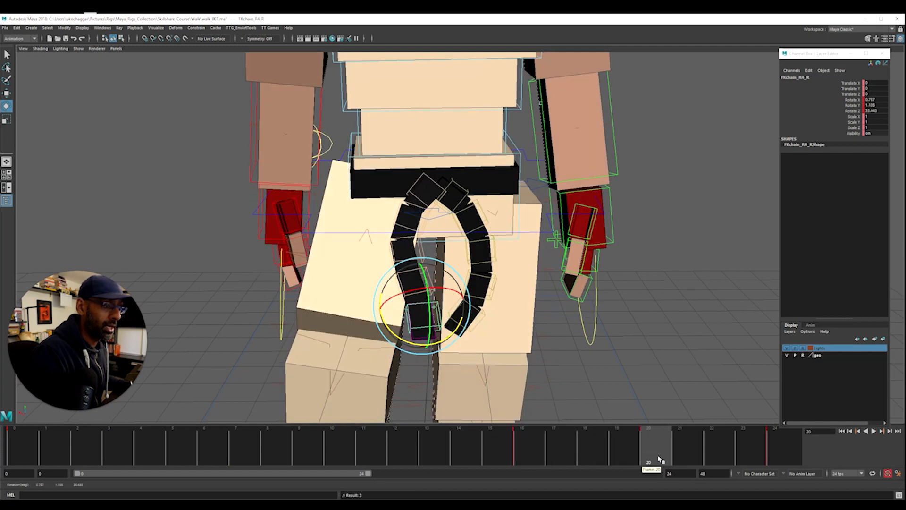
# Play the walk cycle and examine the belt's sideways bend from the front and side
pyautogui.hotkey('alt', 'v')
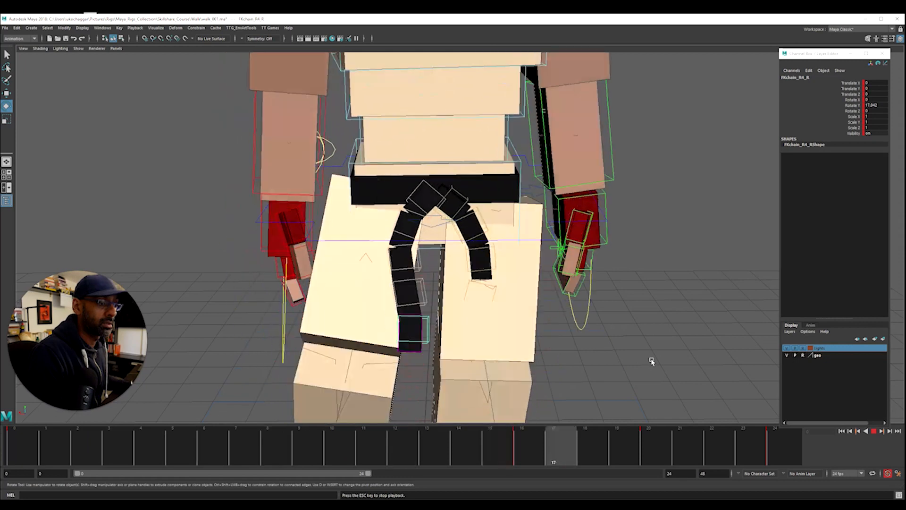
pyautogui.keyDown('alt'); pyautogui.moveTo(643, 335); pyautogui.dragTo(534, 338, button='right'); pyautogui.keyUp('alt')
pyautogui.keyDown('alt'); pyautogui.moveTo(615, 344); pyautogui.dragTo(466, 337, button='right'); pyautogui.keyUp('alt')
pyautogui.keyDown('alt'); pyautogui.moveTo(466, 337); pyautogui.dragTo(540, 343); pyautogui.keyUp('alt')
pyautogui.press('Escape')
pyautogui.moveTo(657, 452); pyautogui.dragTo(846, 444)
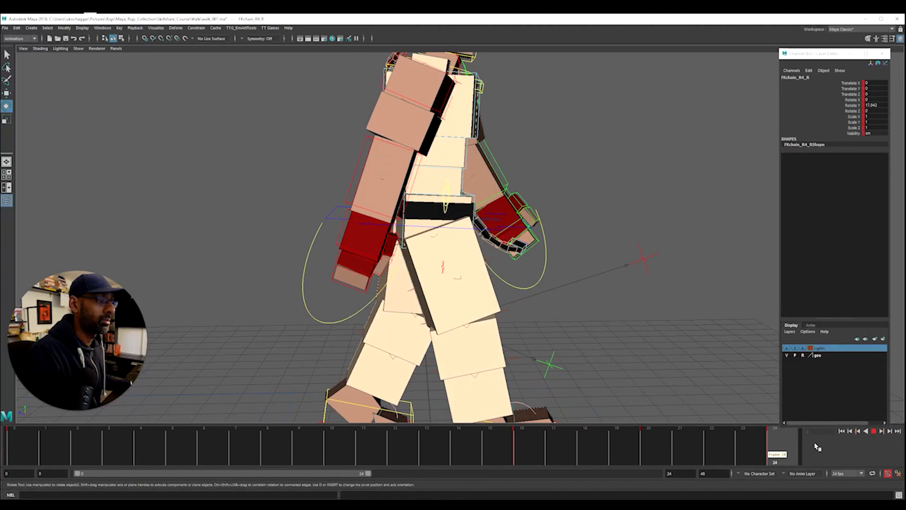
# Pose FKchain_R3_R with a sideways rotation keyed at frame 18
pyautogui.click(650, 448)
pyautogui.moveTo(651, 451); pyautogui.dragTo(781, 449)
pyautogui.keyDown('alt'); pyautogui.moveTo(581, 415); pyautogui.dragTo(546, 401); pyautogui.keyUp('alt')
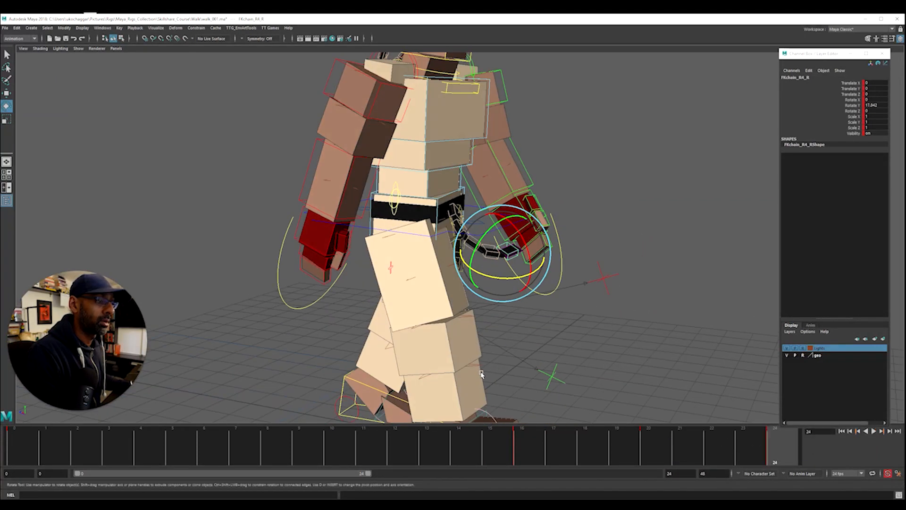
pyautogui.keyDown('alt'); pyautogui.moveTo(546, 401); pyautogui.dragTo(511, 301, button='right'); pyautogui.keyUp('alt')
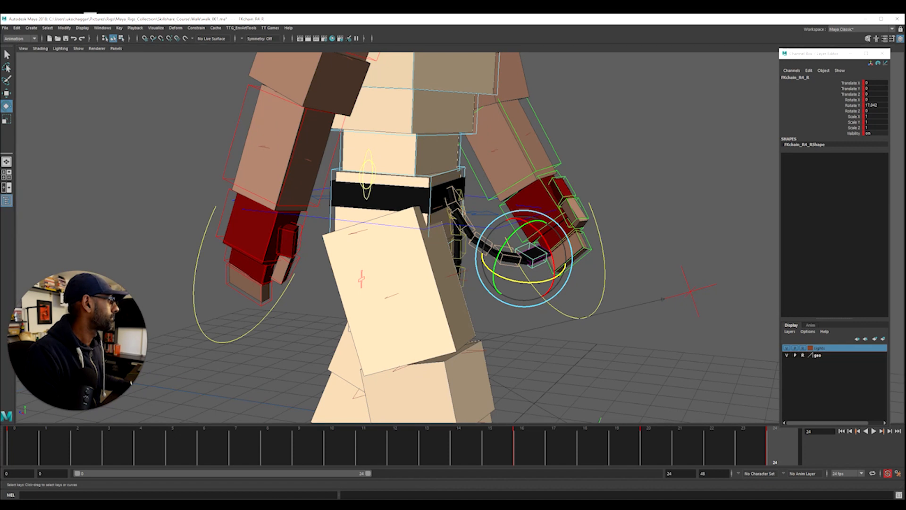
pyautogui.click(522, 266)
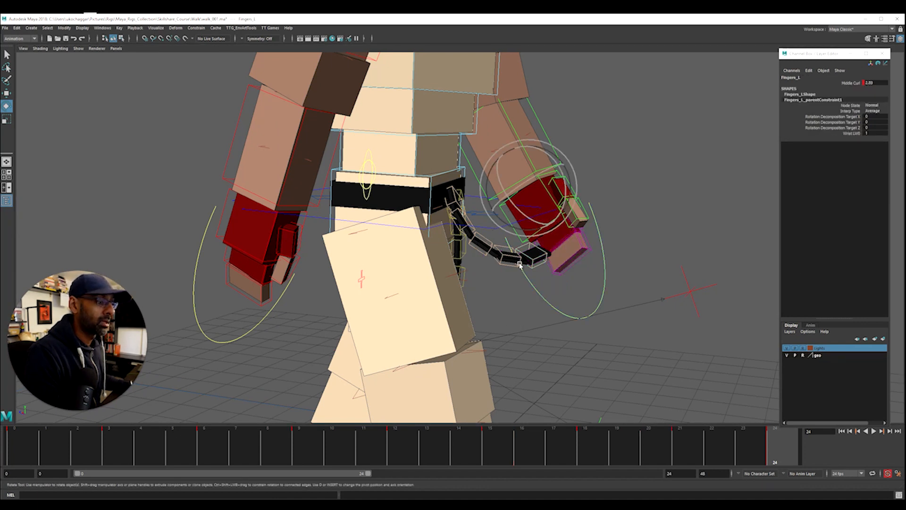
pyautogui.click(508, 268)
pyautogui.click(510, 263)
pyautogui.moveTo(647, 452)
pyautogui.mouseDown()
pyautogui.moveTo(593, 449)
pyautogui.moveTo(750, 449)
pyautogui.moveTo(636, 454)
pyautogui.mouseUp()
pyautogui.keyDown('alt'); pyautogui.moveTo(526, 385); pyautogui.dragTo(555, 477); pyautogui.keyUp('alt')
pyautogui.click(590, 454)
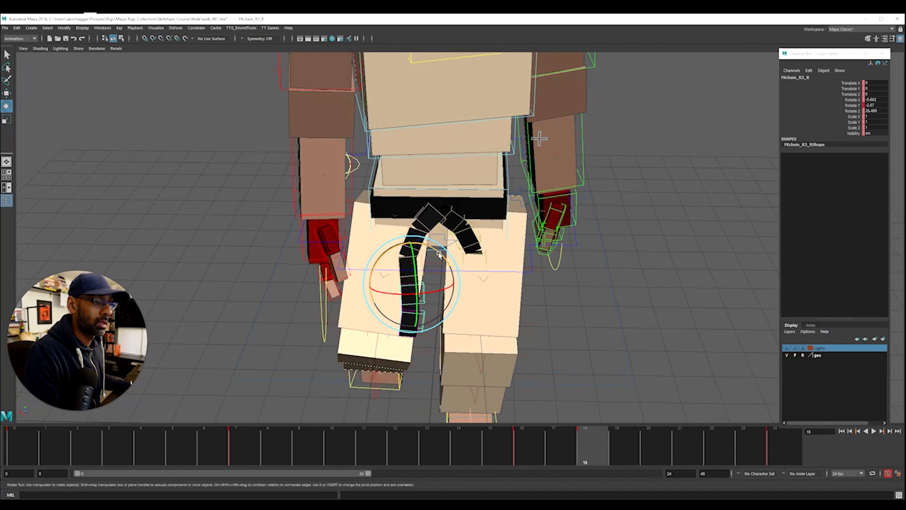
# Rotate FKchain_R3_R to about 10 degrees in X, 12.2 in Y and 22.9 in Z at frame 24 and match frame 0
pyautogui.moveTo(592, 456); pyautogui.dragTo(371, 456)
pyautogui.hotkey('alt', 'v')
pyautogui.press('Escape')
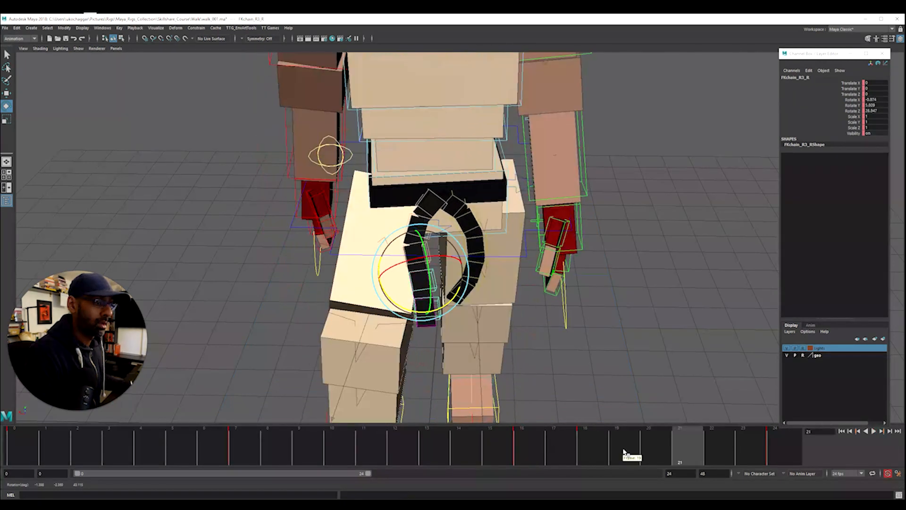
pyautogui.press('.')
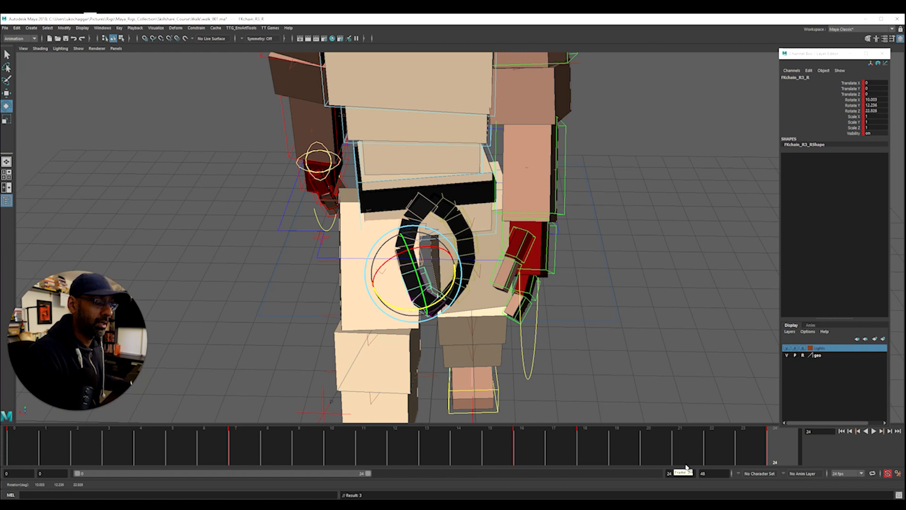
# Play the walk cycle and examine the belt's curve through the loop point at frames 24 and 0
pyautogui.hotkey('alt', 'v')
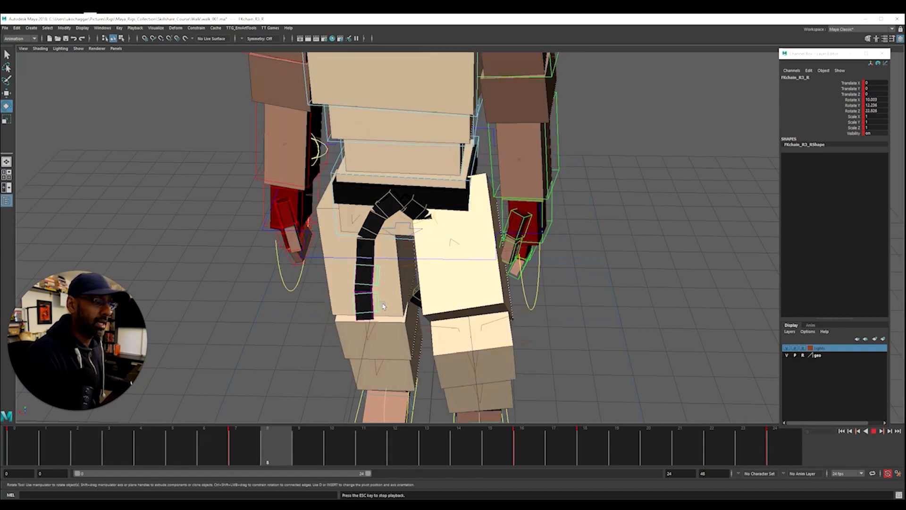
pyautogui.moveTo(378, 318)
pyautogui.keyDown('alt'); pyautogui.mouseDown(button='right')
pyautogui.moveTo(321, 333)
pyautogui.moveTo(384, 334)
pyautogui.mouseUp(button='right'); pyautogui.keyUp('alt')
pyautogui.hotkey('alt', '1')
pyautogui.hotkey('alt', '1')
pyautogui.keyDown('alt'); pyautogui.moveTo(384, 334); pyautogui.dragTo(401, 307); pyautogui.keyUp('alt')
pyautogui.hotkey('alt', 'v')
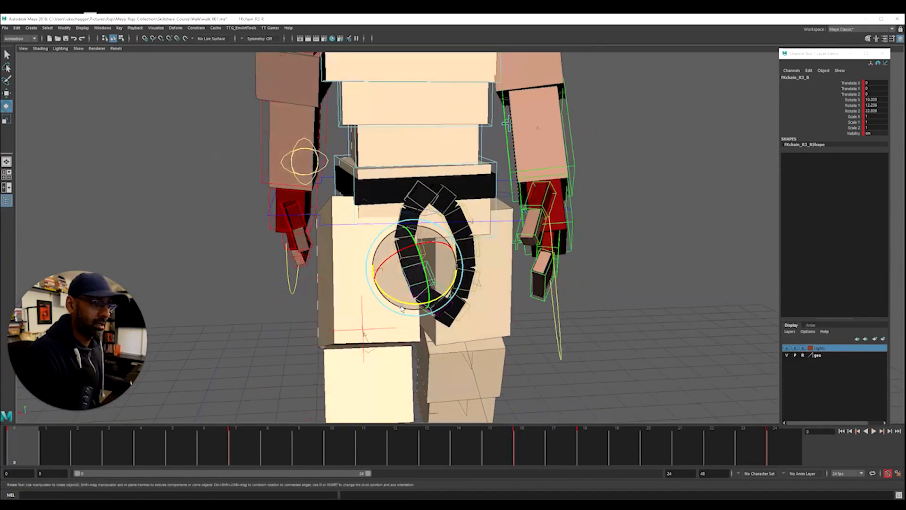
# Rotate FKchain_R4_R to about 8.3 degrees in X, -2.5 in Y and 26.4 in Z at frame 24 and copy that pose to frame 0
pyautogui.moveTo(574, 325); pyautogui.dragTo(545, 315)
pyautogui.click(446, 290)
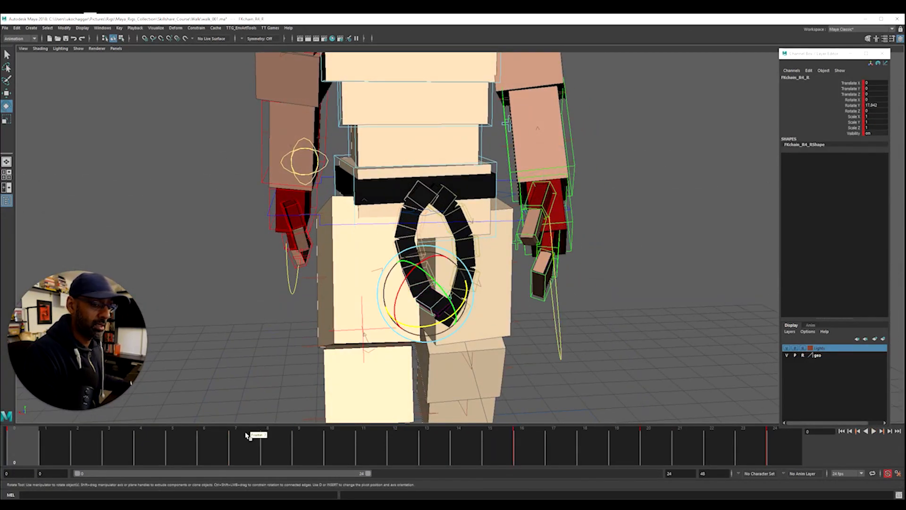
pyautogui.hotkey('alt', 'v')
pyautogui.click(780, 437)
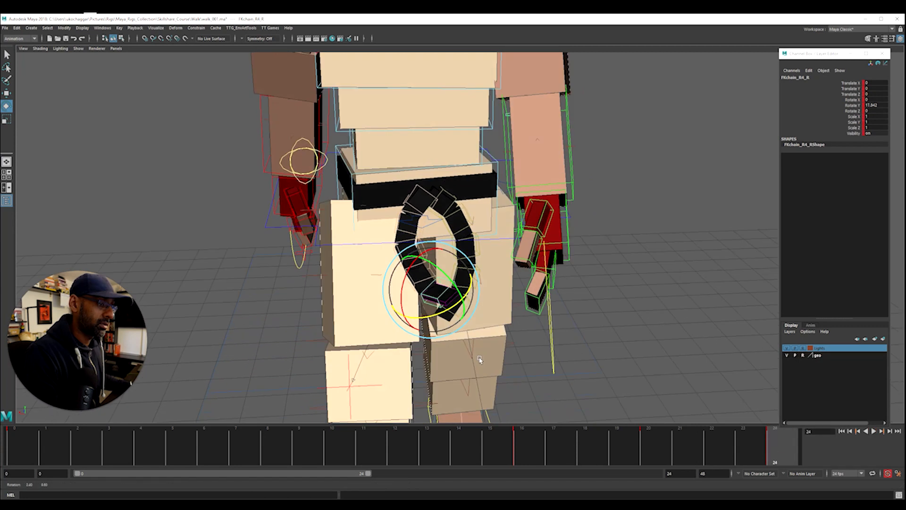
pyautogui.moveTo(445, 315); pyautogui.dragTo(444, 312)
pyautogui.keyDown('alt'); pyautogui.moveTo(444, 312); pyautogui.dragTo(529, 288); pyautogui.keyUp('alt')
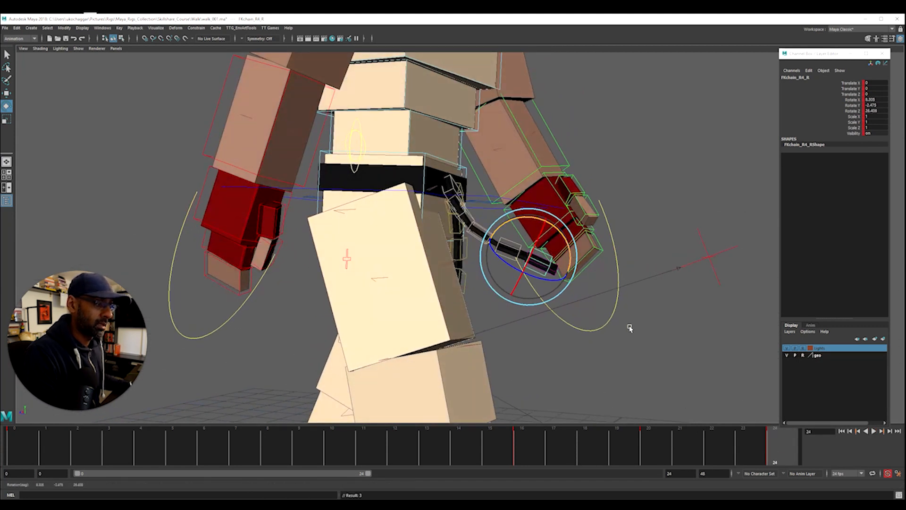
pyautogui.moveTo(769, 450); pyautogui.dragTo(19, 453)
# Play the walk from several angles and examine the drag at the tip of the belt
pyautogui.keyDown('alt'); pyautogui.moveTo(245, 302); pyautogui.dragTo(415, 285); pyautogui.keyUp('alt')
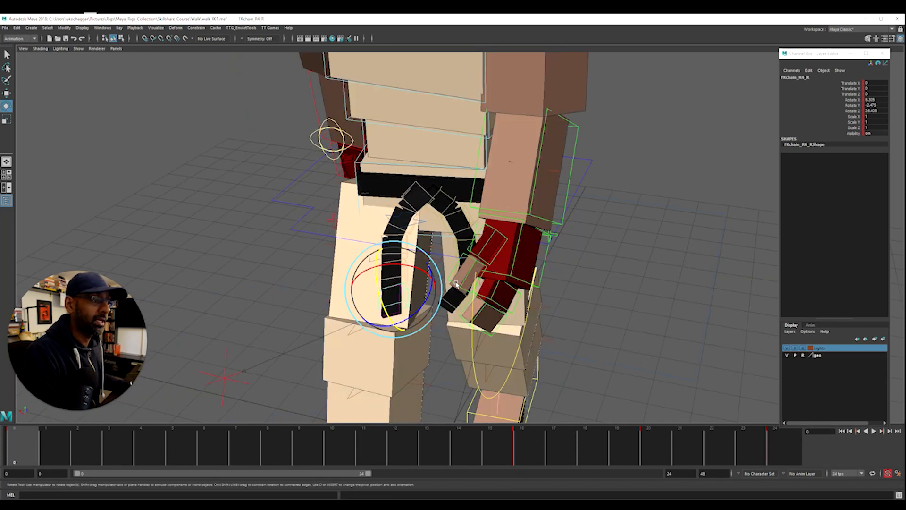
pyautogui.keyDown('alt'); pyautogui.moveTo(415, 286); pyautogui.dragTo(326, 311, button='right'); pyautogui.keyUp('alt')
pyautogui.hotkey('alt', 'v')
pyautogui.keyDown('alt'); pyautogui.moveTo(325, 310); pyautogui.dragTo(515, 311); pyautogui.keyUp('alt')
pyautogui.hotkey('alt', 'v')
pyautogui.hotkey('alt', 'v')
pyautogui.click(561, 330)
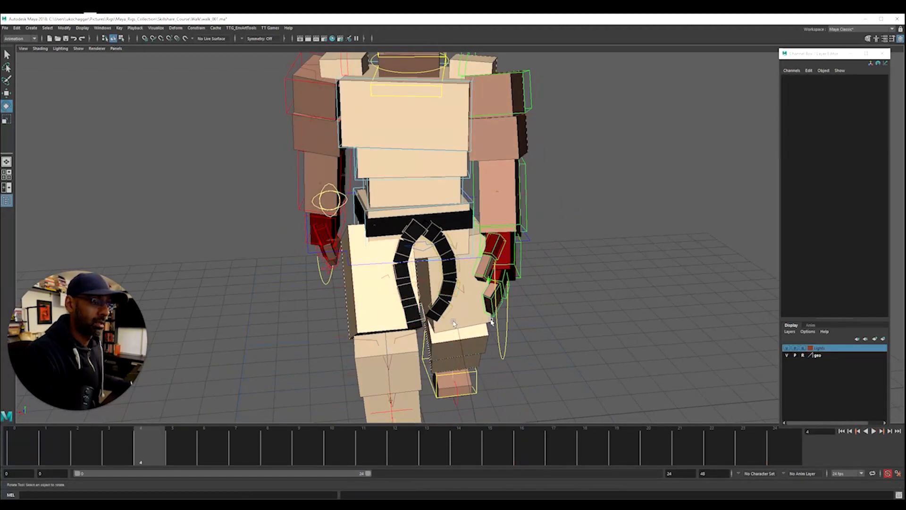
# Delete FKchain_R3_R's key at frame 16 and replay the walk cycle
pyautogui.click(398, 291)
pyautogui.click(530, 446)
pyautogui.rightClick(530, 446)
pyautogui.click(542, 357)
pyautogui.hotkey('alt', 'v')
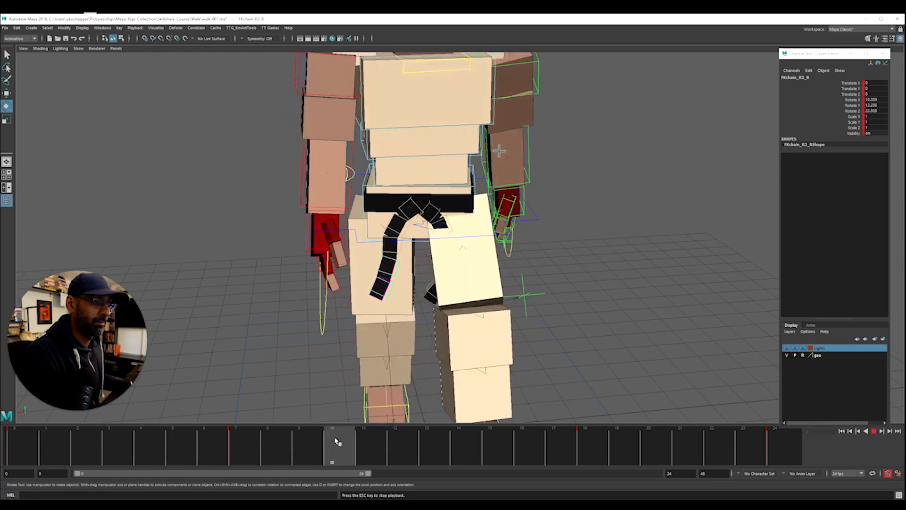
pyautogui.keyDown('alt'); pyautogui.moveTo(518, 348); pyautogui.dragTo(448, 307); pyautogui.keyUp('alt')
pyautogui.hotkey('alt', 'v')
# Select all the FKchain_R controls of the belt end and delete their keys between frames 0 and 24
pyautogui.press('q')
pyautogui.click(396, 221)
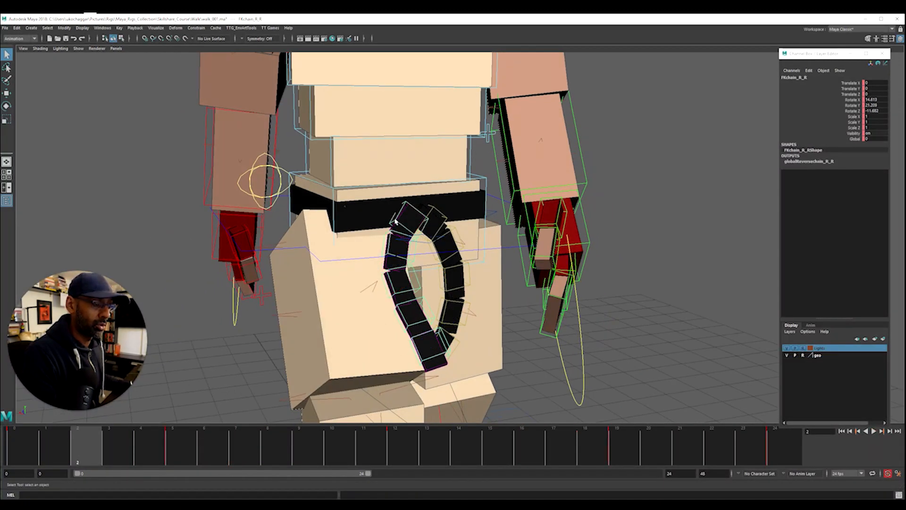
pyautogui.keyDown('shift'); pyautogui.click(414, 266); pyautogui.keyUp('shift')
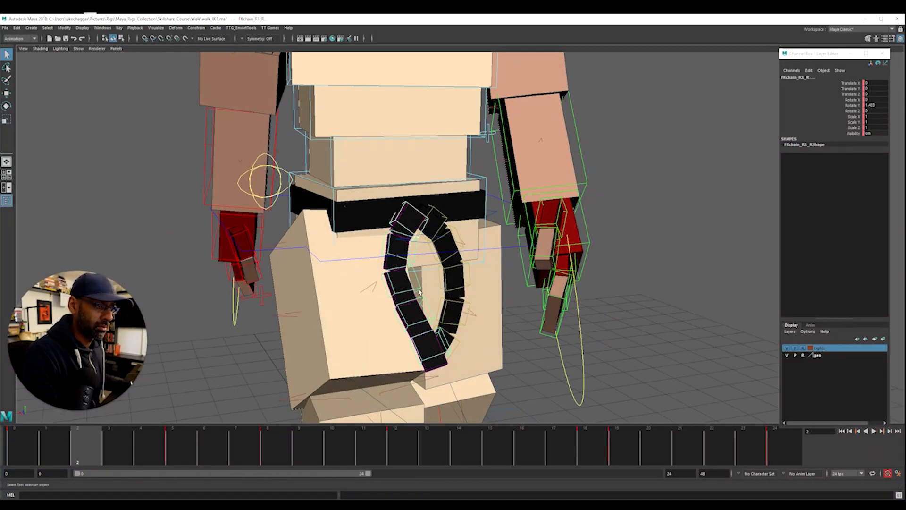
pyautogui.moveTo(116, 454); pyautogui.dragTo(11, 454)
pyautogui.rightClick(695, 453)
pyautogui.click(710, 364)
# Set Rotate X, Y and Z to 0 on the selected FKchain_R controls at frame 0
pyautogui.keyDown('alt'); pyautogui.moveTo(266, 337); pyautogui.dragTo(415, 274); pyautogui.keyUp('alt')
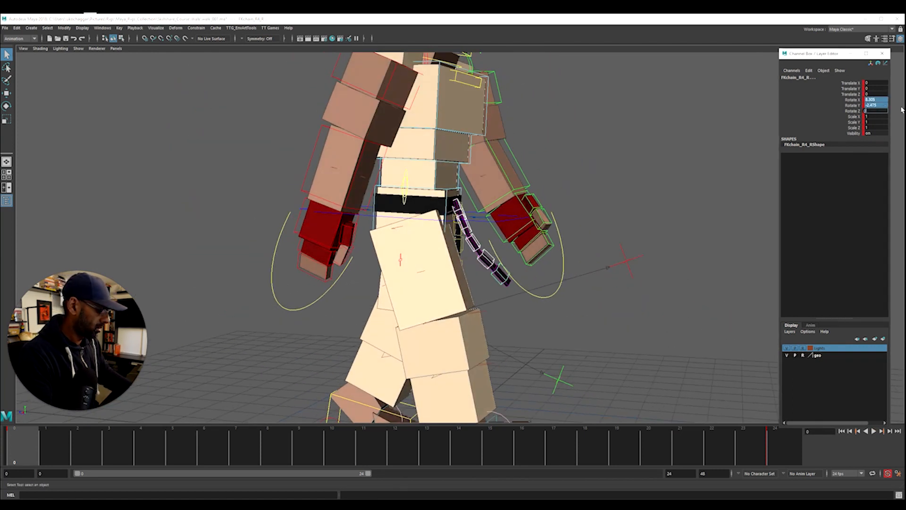
pyautogui.press('Return')
pyautogui.keyDown('alt'); pyautogui.moveTo(518, 280); pyautogui.dragTo(518, 280); pyautogui.keyUp('alt')
pyautogui.moveTo(295, 448); pyautogui.dragTo(14, 452)
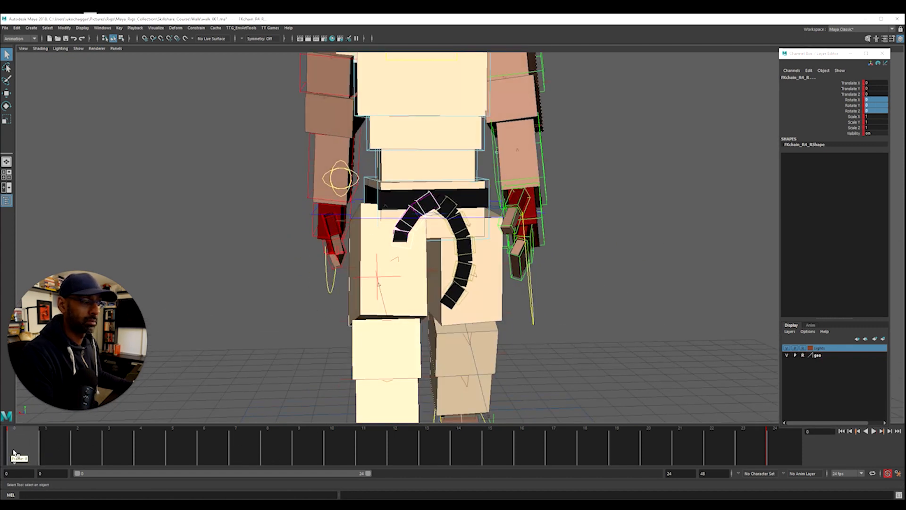
# Add the FKchain_L controls to the selection and copy both belt ends' frame 0 pose to frame 24
pyautogui.click(439, 206)
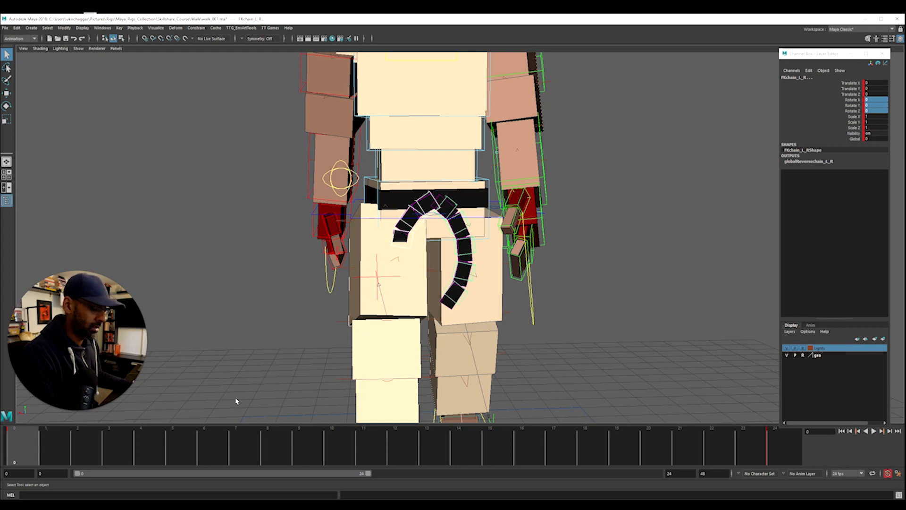
pyautogui.hotkey('alt', 'v')
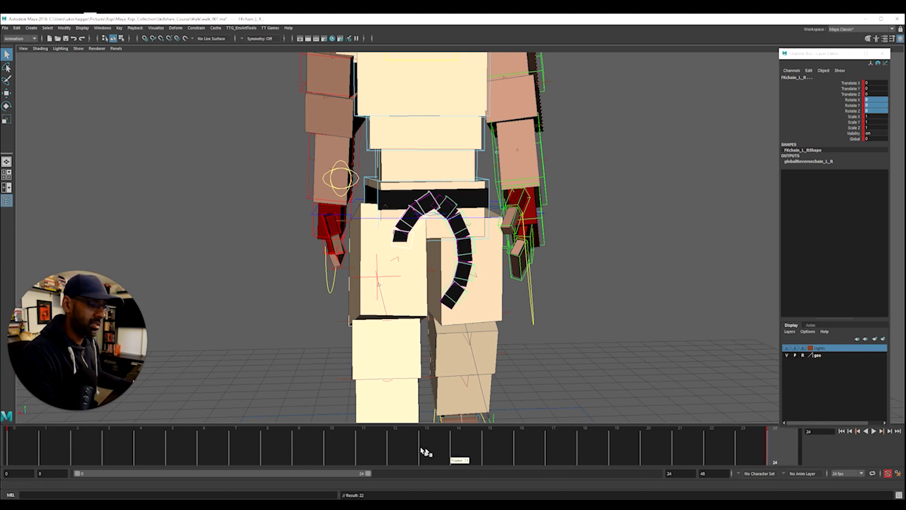
pyautogui.click(415, 451)
pyautogui.keyDown('alt'); pyautogui.moveTo(421, 403); pyautogui.dragTo(386, 392); pyautogui.keyUp('alt')
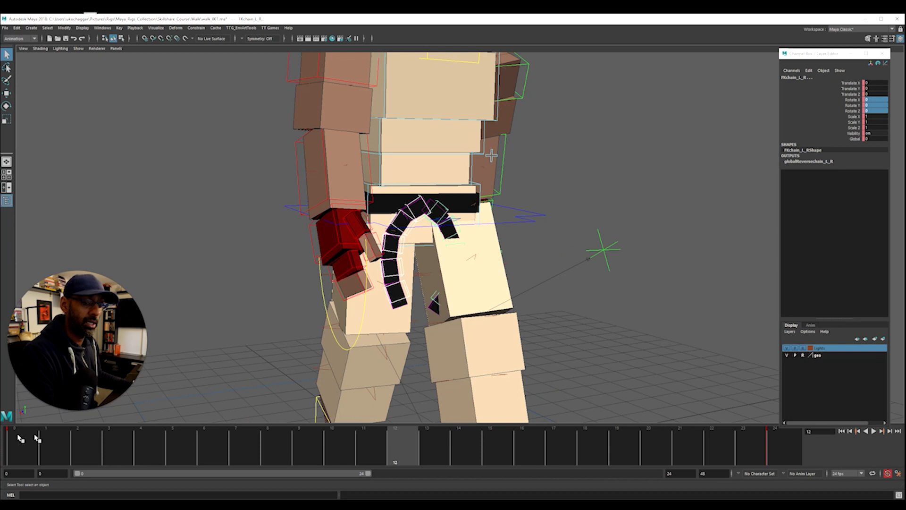
pyautogui.click(21, 439)
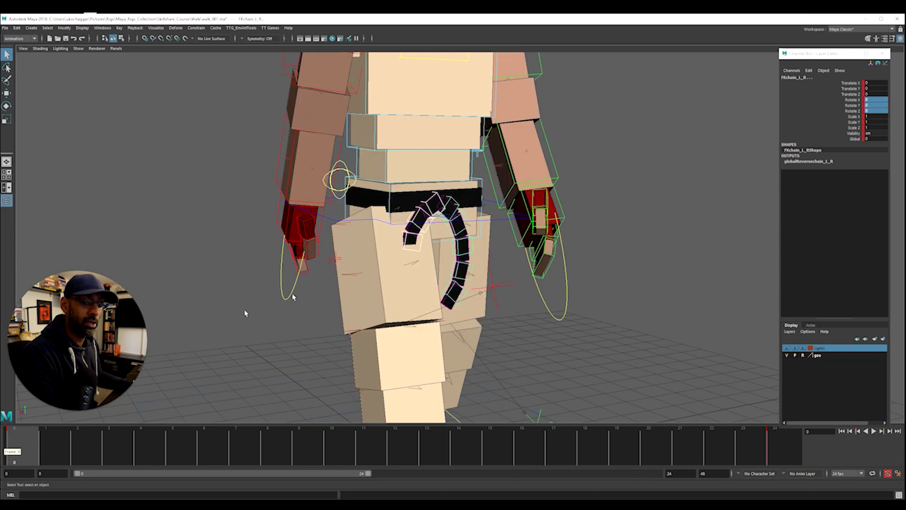
# Rotate FKchain_R_R to about 21.6 degrees in X, 4.6 in Y and -7.4 in Z at frame 0 and copy the pose to frame 24
pyautogui.press('e')
pyautogui.click(852, 105)
pyautogui.moveTo(465, 212); pyautogui.dragTo(459, 218)
pyautogui.keyDown('alt'); pyautogui.moveTo(307, 263); pyautogui.dragTo(495, 183, button='right'); pyautogui.keyUp('alt')
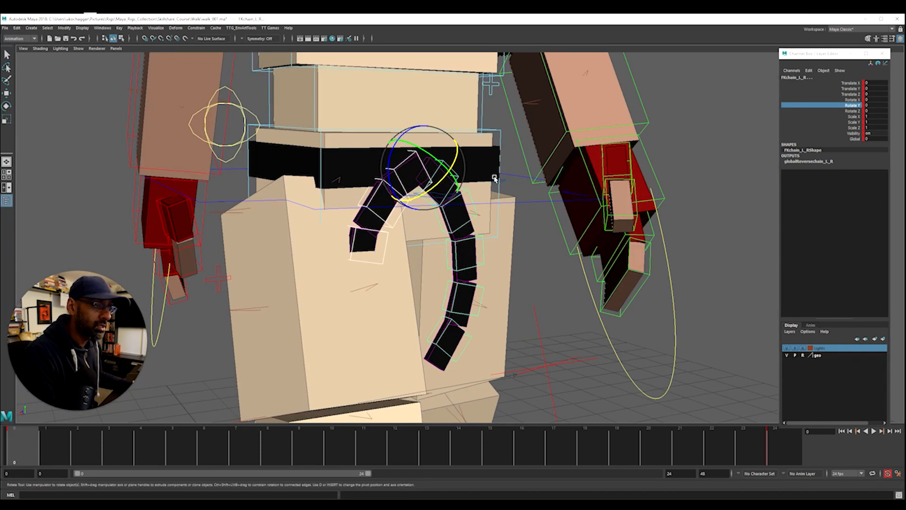
pyautogui.click(518, 179)
pyautogui.click(412, 169)
pyautogui.moveTo(434, 152); pyautogui.dragTo(433, 150)
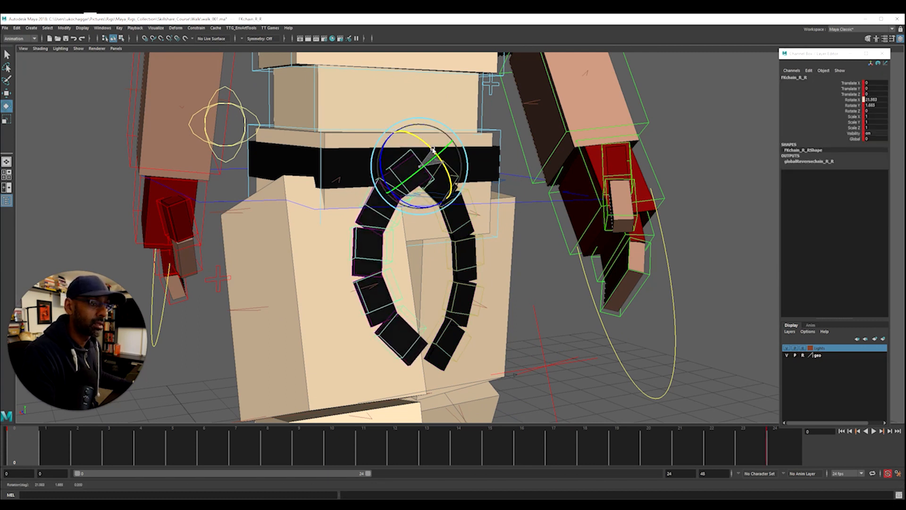
pyautogui.moveTo(413, 207); pyautogui.dragTo(79, 401)
pyautogui.moveTo(18, 442); pyautogui.dragTo(835, 497)
# Rotate FKchain_R_R to about -3.4 degrees in Y and -15.7 in Z at frame 12
pyautogui.click(390, 450)
pyautogui.keyDown('alt'); pyautogui.moveTo(574, 322); pyautogui.dragTo(508, 318); pyautogui.keyUp('alt')
pyautogui.moveTo(424, 262)
pyautogui.keyDown('alt'); pyautogui.mouseDown()
pyautogui.moveTo(504, 253)
pyautogui.moveTo(423, 241)
pyautogui.moveTo(443, 262)
pyautogui.moveTo(427, 269)
pyautogui.mouseUp(); pyautogui.keyUp('alt')
pyautogui.keyDown('alt'); pyautogui.moveTo(392, 235); pyautogui.dragTo(375, 251); pyautogui.keyUp('alt')
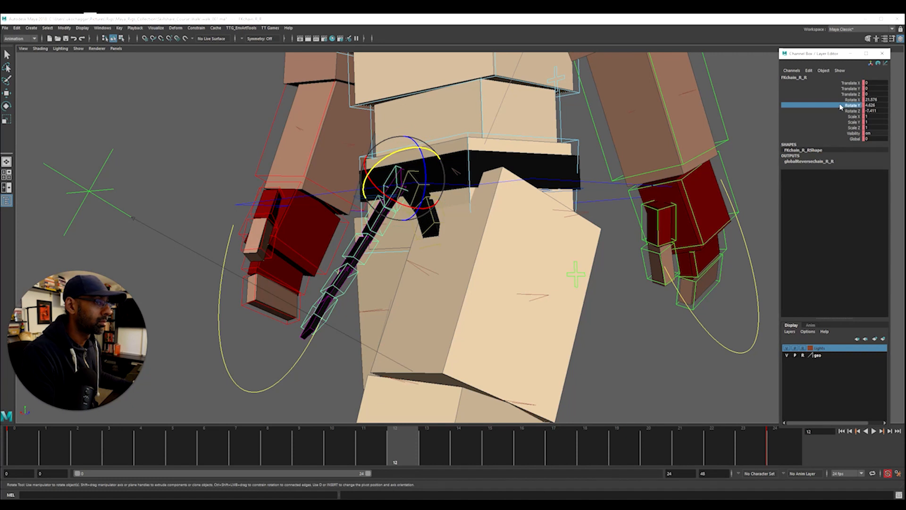
pyautogui.keyDown('alt'); pyautogui.moveTo(552, 184); pyautogui.dragTo(419, 191); pyautogui.keyUp('alt')
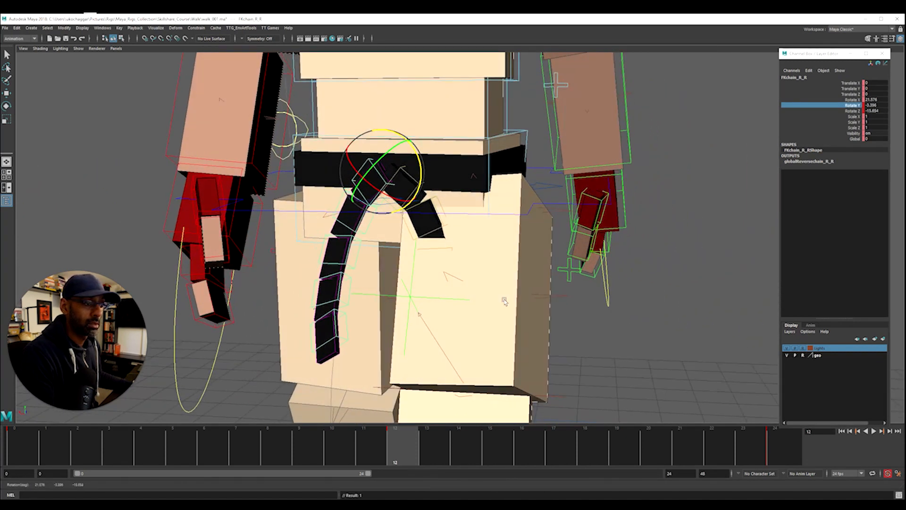
# Play the walk with the rig controls hidden and examine the base swing of the belt end
pyautogui.hotkey('alt', 'v')
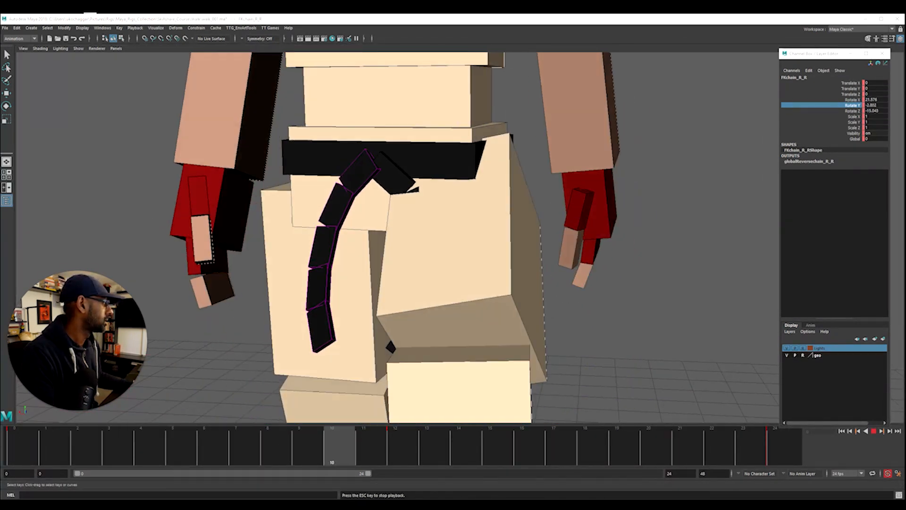
pyautogui.keyDown('alt'); pyautogui.moveTo(295, 315); pyautogui.dragTo(364, 296); pyautogui.keyUp('alt')
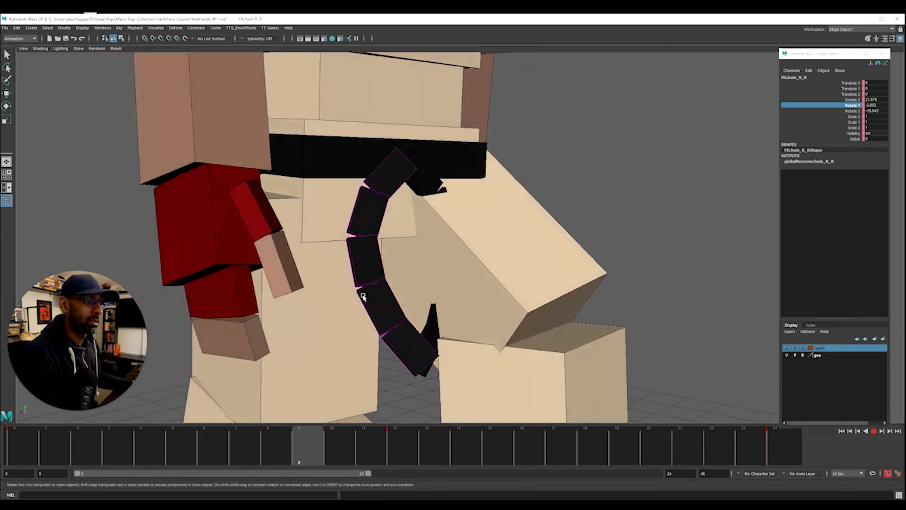
pyautogui.hotkey('alt', 'v')
pyautogui.click(395, 459)
pyautogui.keyDown('alt'); pyautogui.moveTo(302, 333); pyautogui.dragTo(325, 316); pyautogui.keyUp('alt')
# Try rotating FKchain_R_R to about 16.6 degrees in Y at frame 4, play it back and undo the rotation
pyautogui.hotkey('alt', 'v')
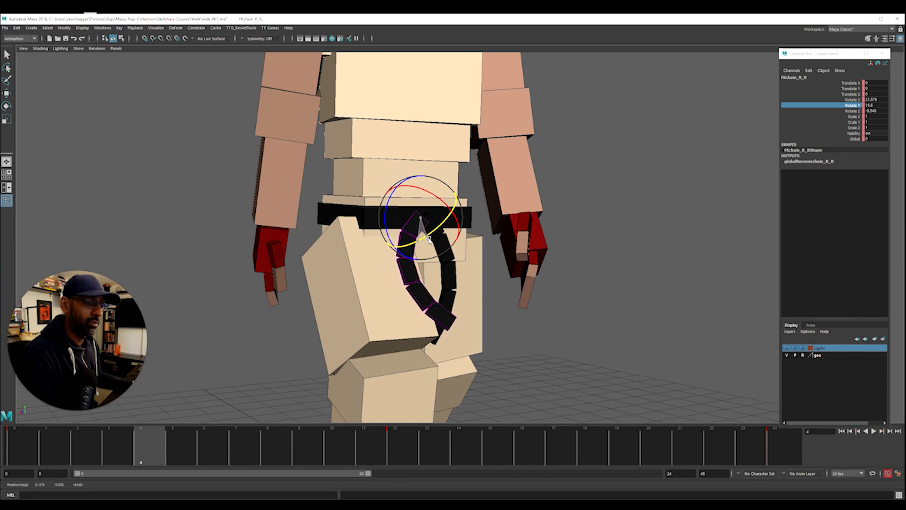
pyautogui.hotkey('alt', 'v')
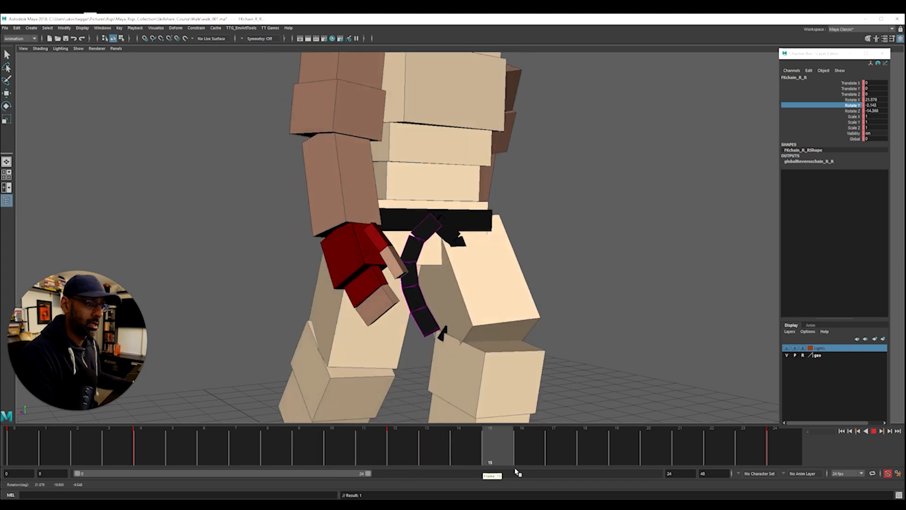
pyautogui.hotkey('alt', 'v')
pyautogui.hotkey('ctrl', 'z')
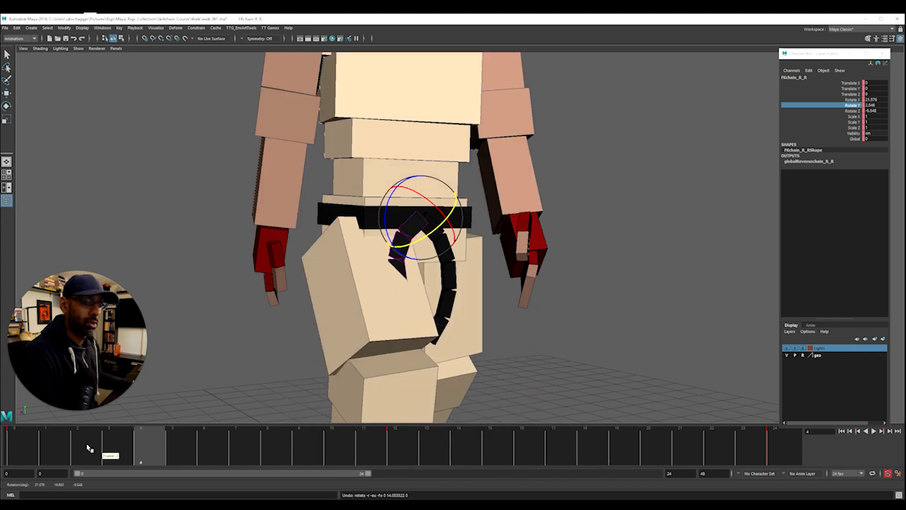
# Bring back the rig controls and rotate FKchain_R1_R to about 14.6 degrees in Y with a key at frame 4
pyautogui.hotkey('alt', 'v')
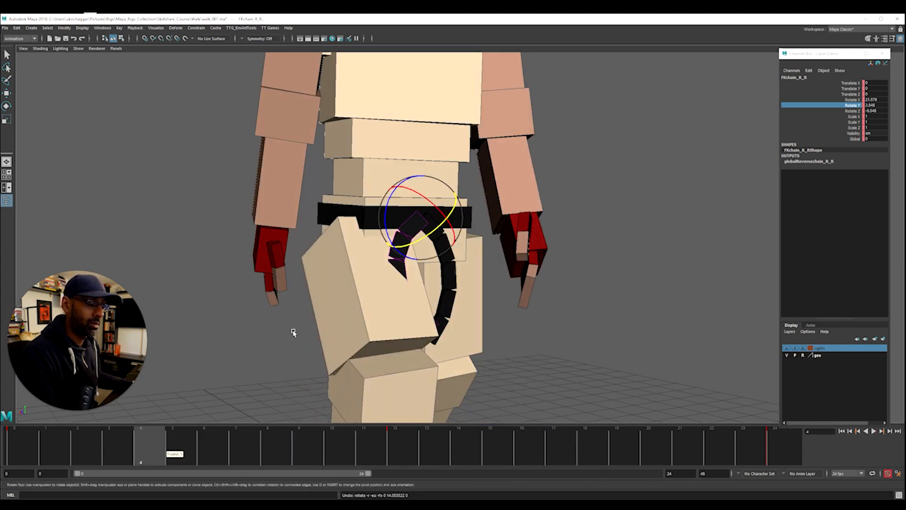
pyautogui.keyDown('alt'); pyautogui.moveTo(293, 332); pyautogui.dragTo(437, 330); pyautogui.keyUp('alt')
pyautogui.hotkey('alt', '1')
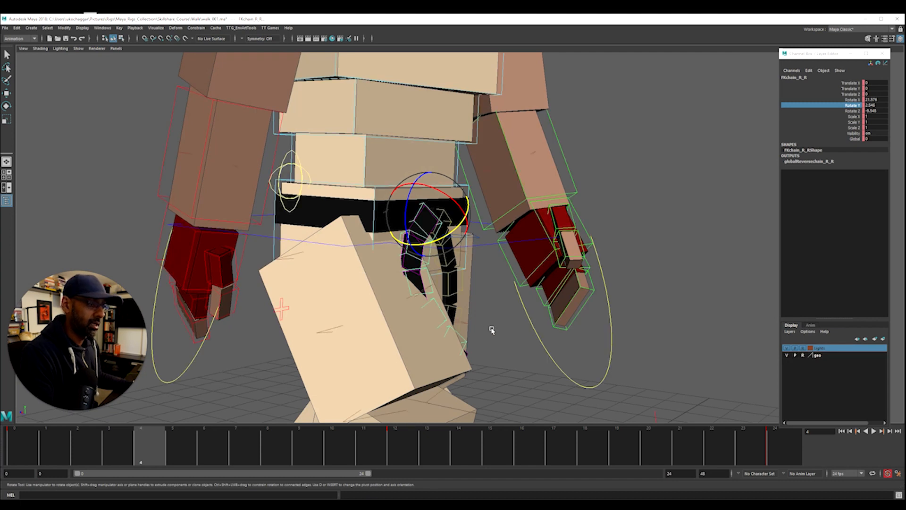
pyautogui.click(428, 269)
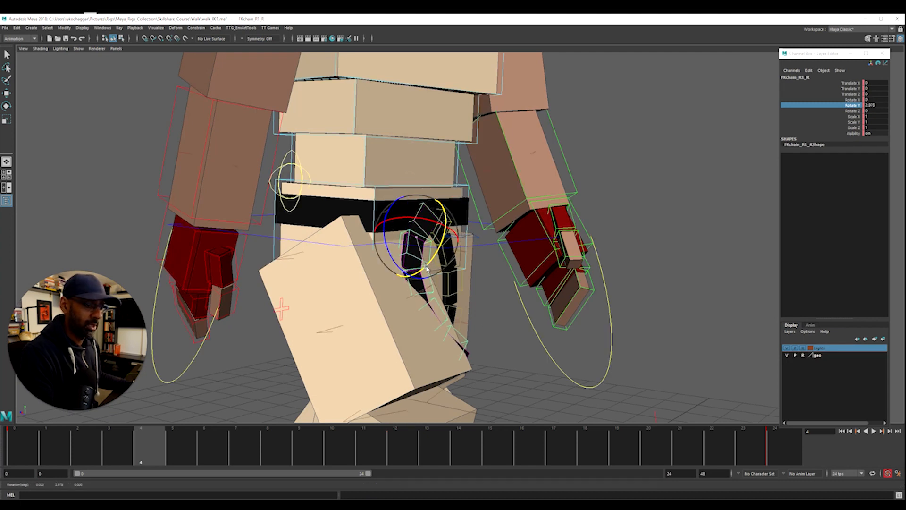
pyautogui.moveTo(132, 460)
pyautogui.mouseDown()
pyautogui.moveTo(47, 462)
pyautogui.moveTo(226, 465)
pyautogui.moveTo(81, 463)
pyautogui.moveTo(137, 464)
pyautogui.mouseUp()
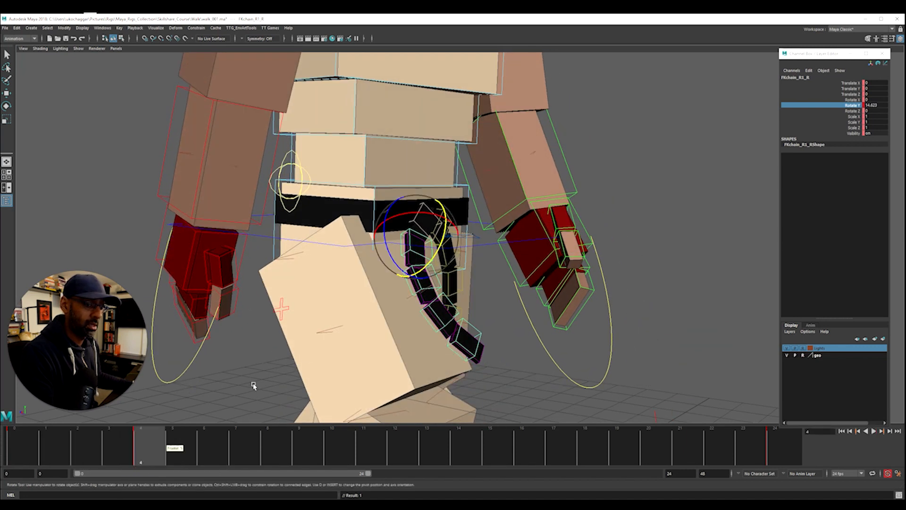
# Rotate FKchain_R1_R in Y to about -24.8 degrees at frame 17 and 28.4 degrees at frame 21, checking the playback
pyautogui.moveTo(222, 441); pyautogui.dragTo(553, 449)
pyautogui.press('e')
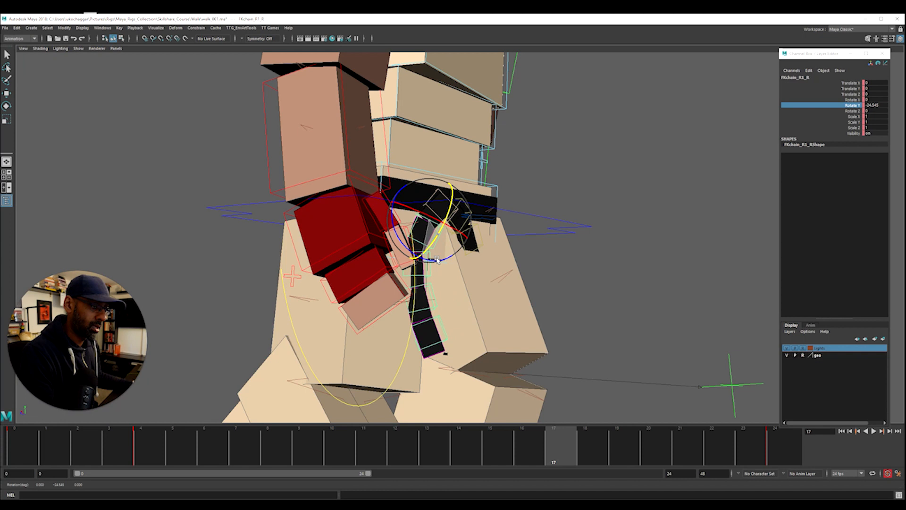
pyautogui.moveTo(562, 450); pyautogui.dragTo(703, 456)
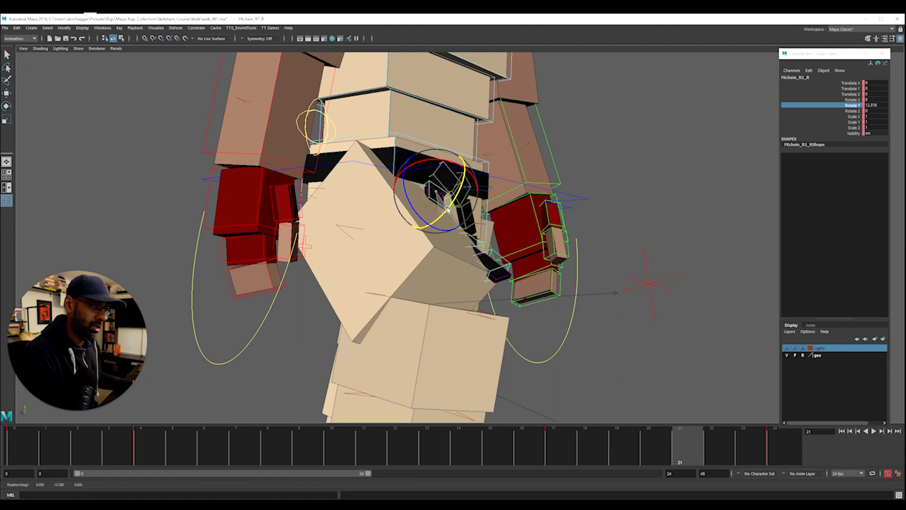
pyautogui.hotkey('alt', 'v')
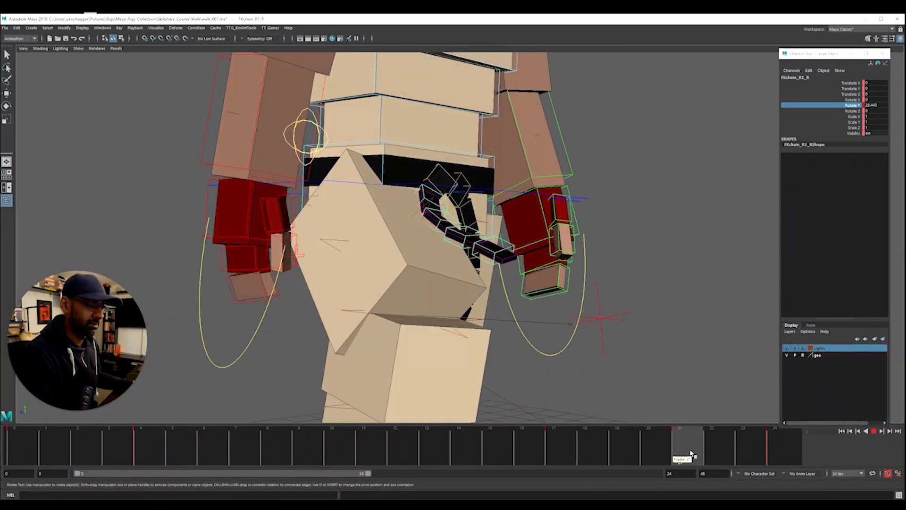
pyautogui.press('Escape')
# Select FKchain_R2_R and rotate it with keys at frames 7, 15 and 19 so it drags behind the segment above
pyautogui.click(451, 246)
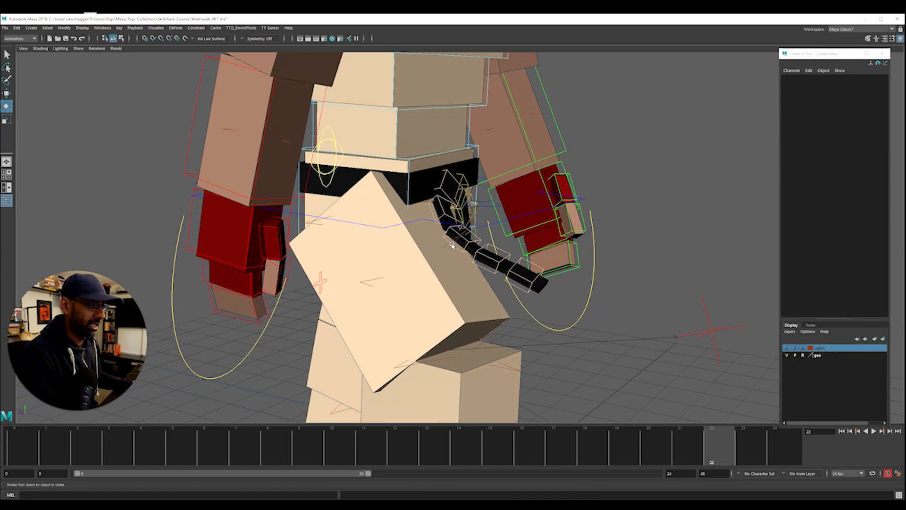
pyautogui.click(481, 240)
pyautogui.moveTo(180, 449); pyautogui.dragTo(235, 461)
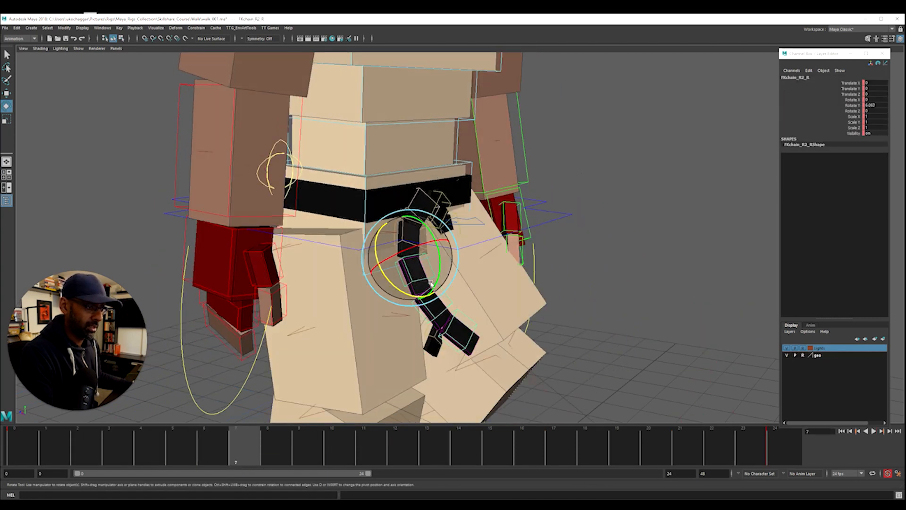
pyautogui.moveTo(282, 442); pyautogui.dragTo(496, 460)
pyautogui.keyDown('alt'); pyautogui.moveTo(476, 294); pyautogui.dragTo(506, 275); pyautogui.keyUp('alt')
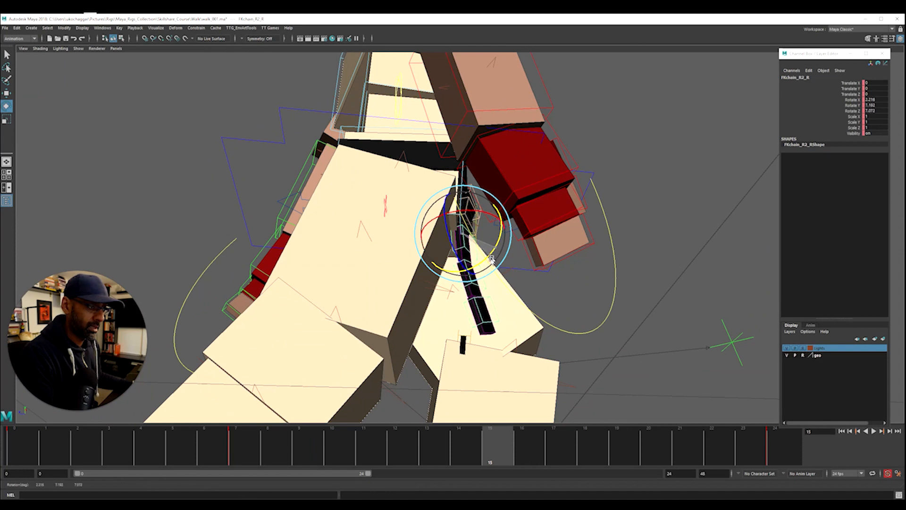
pyautogui.moveTo(522, 448); pyautogui.dragTo(617, 453)
pyautogui.hotkey('alt', 'v')
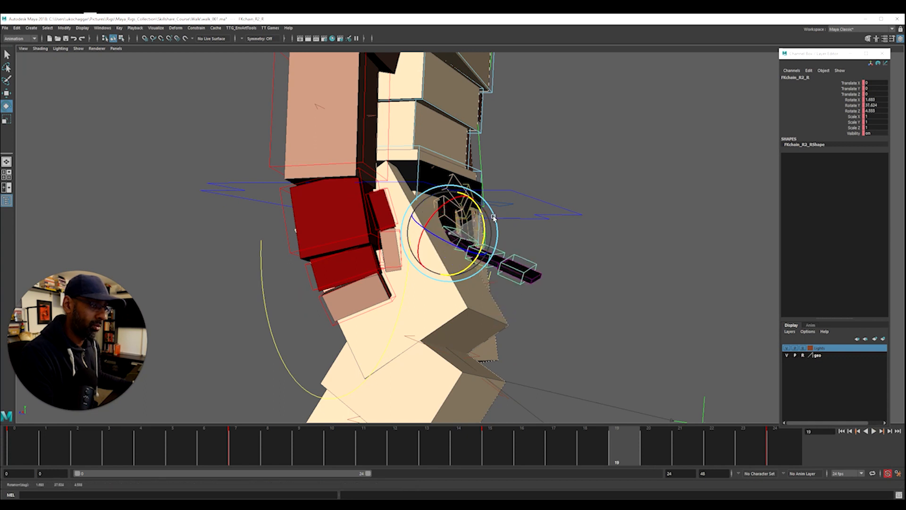
pyautogui.moveTo(647, 458); pyautogui.dragTo(14, 420)
# Play the walk from the front and closer in, and examine how the upper segments of the belt end follow through
pyautogui.hotkey('alt', 'v')
pyautogui.keyDown('alt'); pyautogui.moveTo(404, 333); pyautogui.dragTo(227, 309, button='right'); pyautogui.keyUp('alt')
pyautogui.keyDown('alt'); pyautogui.moveTo(495, 307); pyautogui.dragTo(412, 312); pyautogui.keyUp('alt')
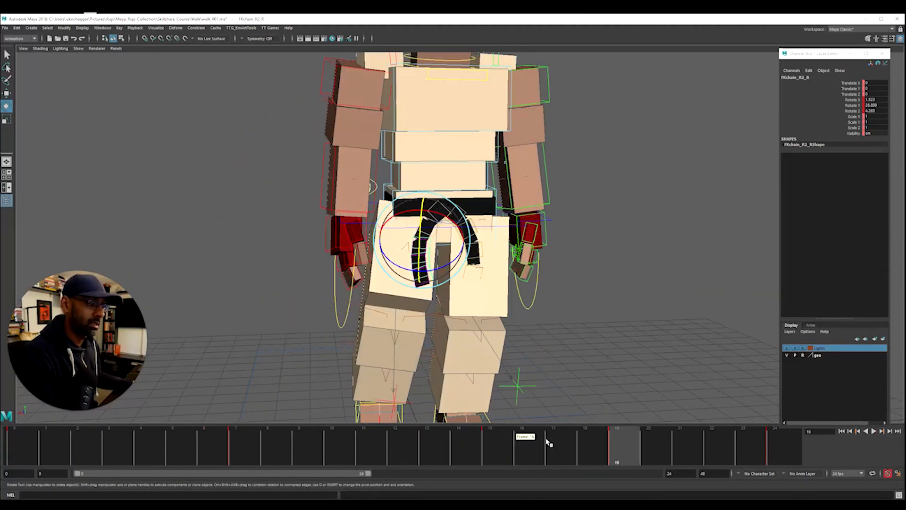
pyautogui.click(24, 452)
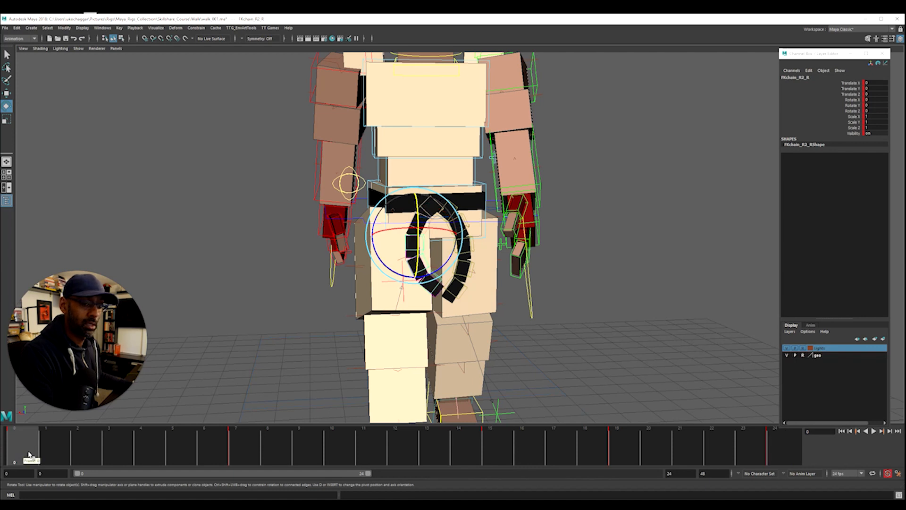
pyautogui.hotkey('alt', 'v')
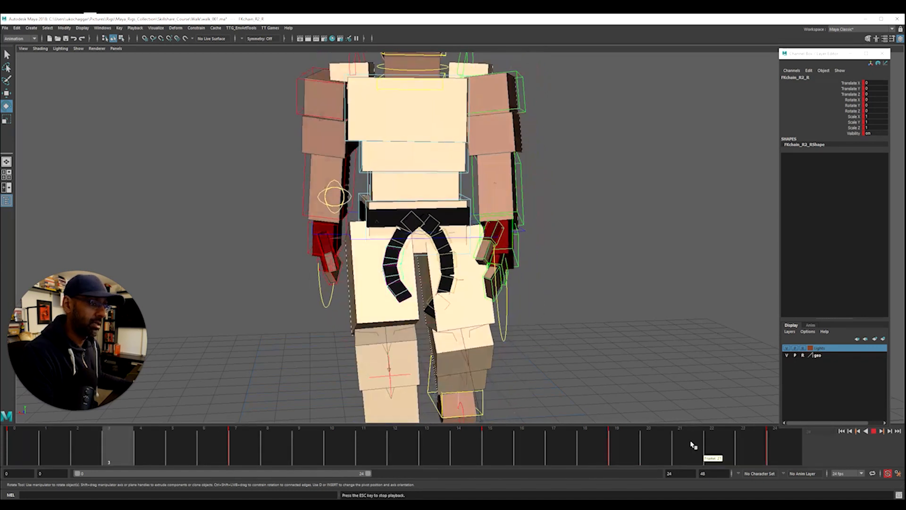
pyautogui.hotkey('alt', 'v')
pyautogui.keyDown('alt'); pyautogui.moveTo(336, 327); pyautogui.dragTo(516, 271, button='right'); pyautogui.keyUp('alt')
pyautogui.keyDown('alt'); pyautogui.moveTo(516, 271); pyautogui.dragTo(561, 265); pyautogui.keyUp('alt')
# Select FKchain_R1_R and replay the cycle from frame 0 to inspect its swing from the side
pyautogui.click(655, 247)
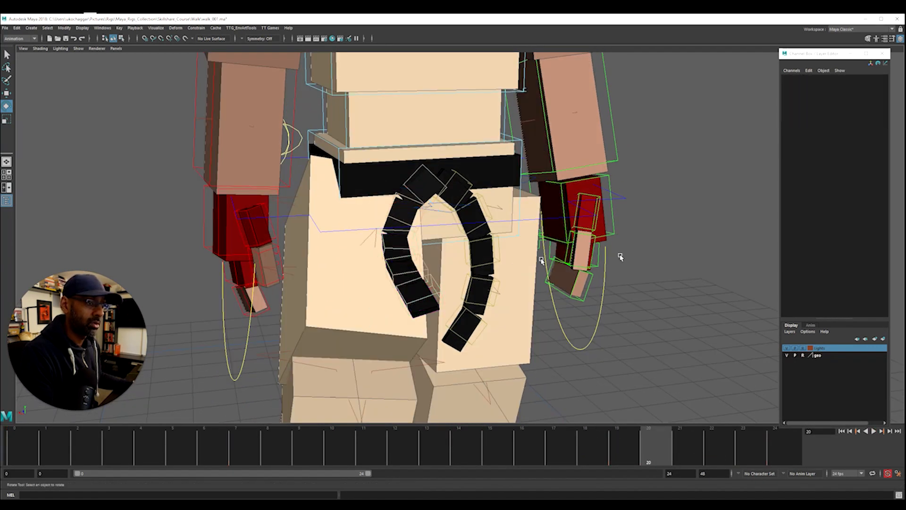
pyautogui.keyDown('alt'); pyautogui.moveTo(620, 257); pyautogui.dragTo(440, 224); pyautogui.keyUp('alt')
pyautogui.click(437, 214)
pyautogui.click(23, 444)
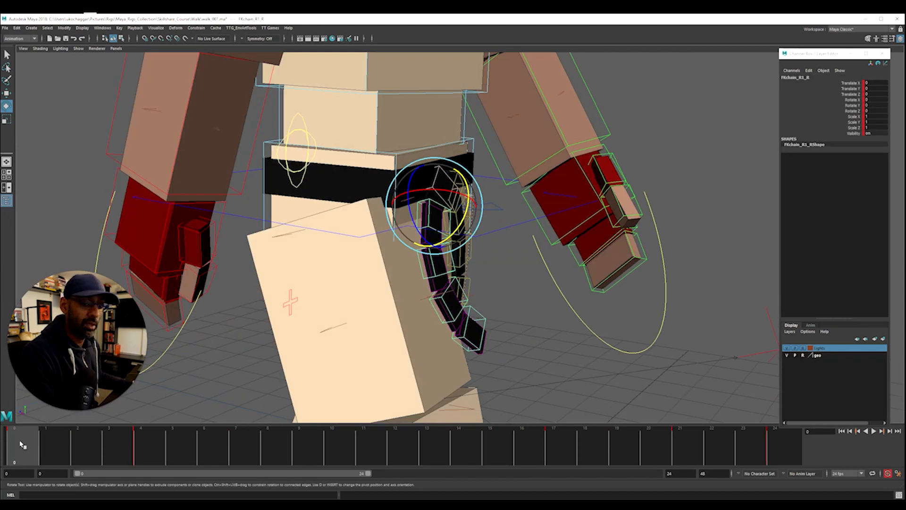
pyautogui.hotkey('alt', 'v')
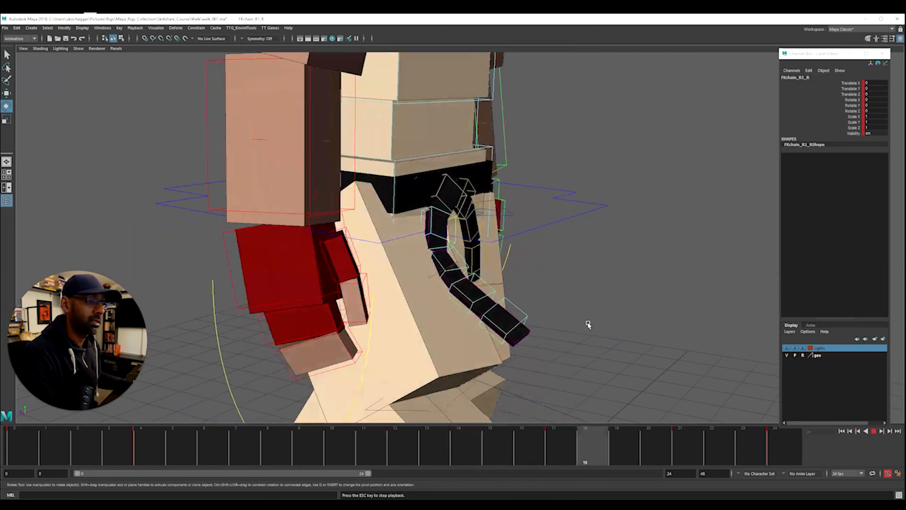
pyautogui.press('Escape')
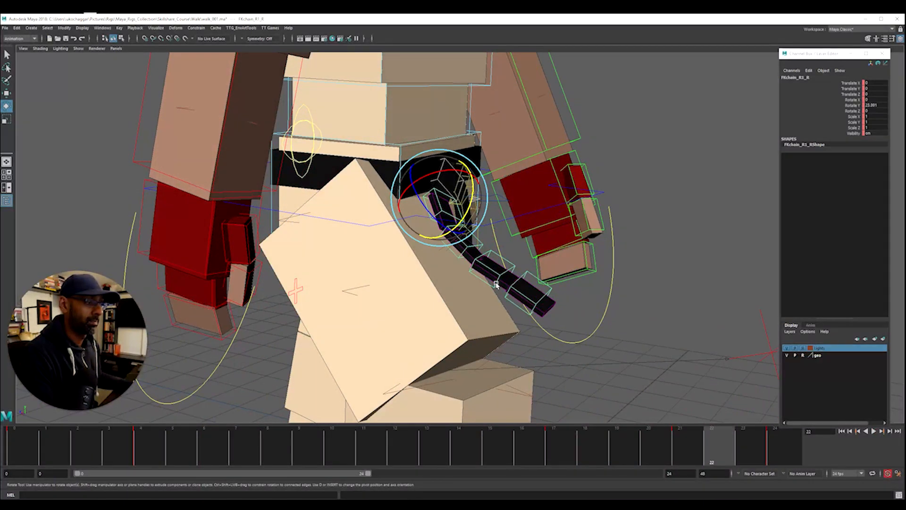
# Select FKchain_R3_R and rotate it with keys at frames 7 and 12
pyautogui.moveTo(26, 451); pyautogui.dragTo(232, 460)
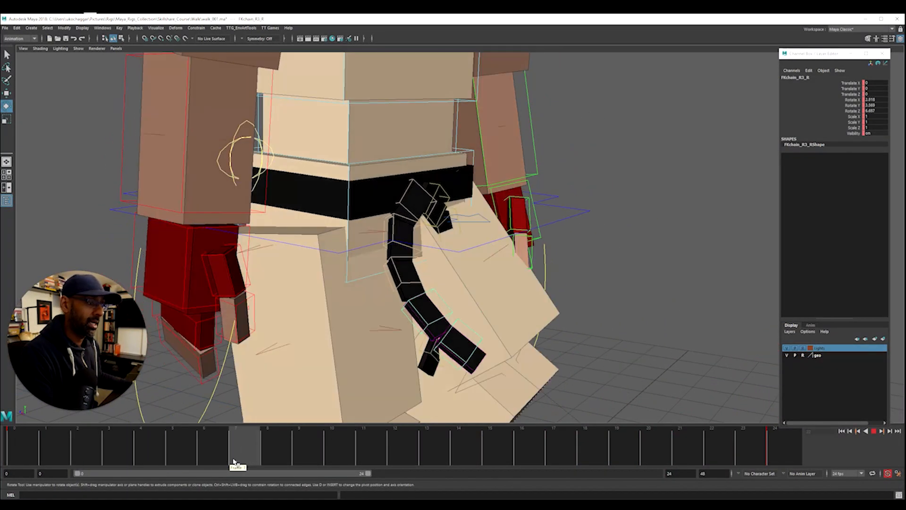
pyautogui.keyDown('alt'); pyautogui.moveTo(341, 372); pyautogui.dragTo(397, 354); pyautogui.keyUp('alt')
pyautogui.moveTo(19, 451); pyautogui.dragTo(406, 456)
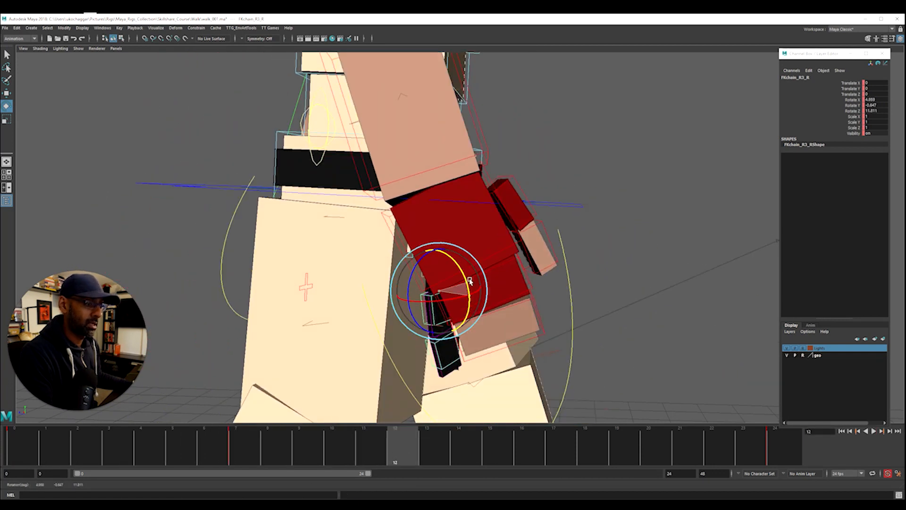
pyautogui.moveTo(470, 266); pyautogui.dragTo(472, 278)
pyautogui.keyDown('alt'); pyautogui.moveTo(472, 279); pyautogui.dragTo(491, 266); pyautogui.keyUp('alt')
# Try rotating FKchain_R3_R at frame 19, play the walk back and remove the key
pyautogui.moveTo(475, 452); pyautogui.dragTo(634, 478)
pyautogui.keyDown('alt'); pyautogui.moveTo(601, 341); pyautogui.dragTo(538, 266); pyautogui.keyUp('alt')
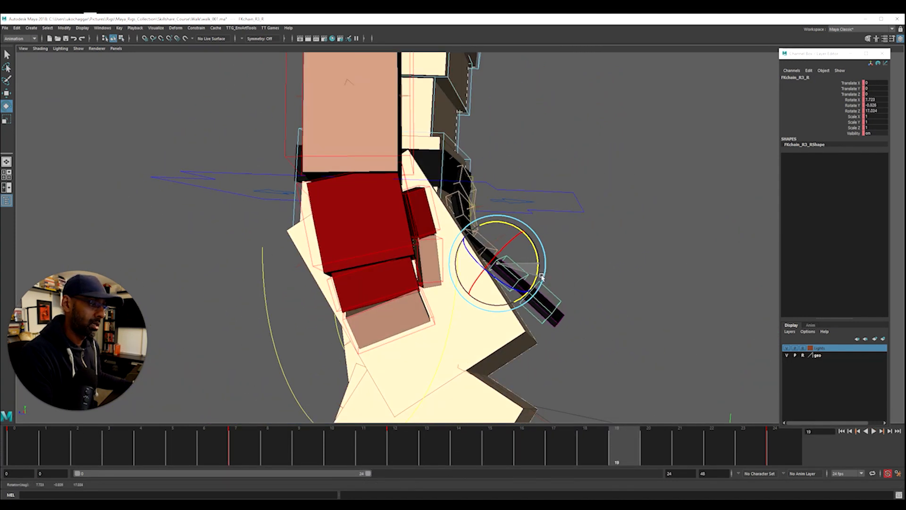
pyautogui.moveTo(656, 454); pyautogui.dragTo(142, 405)
pyautogui.hotkey('alt', 'v')
pyautogui.keyDown('alt'); pyautogui.moveTo(401, 307); pyautogui.dragTo(316, 338); pyautogui.keyUp('alt')
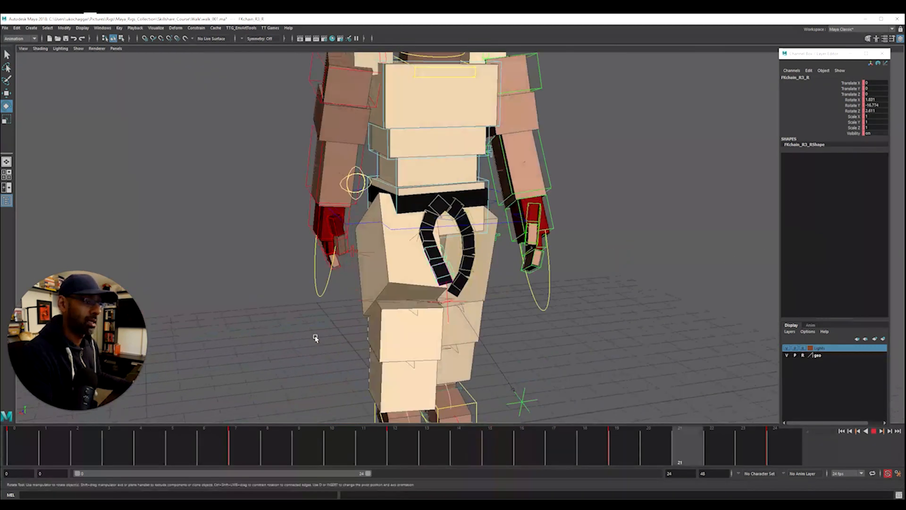
pyautogui.moveTo(106, 446); pyautogui.dragTo(123, 406)
pyautogui.hotkey('alt', 'v')
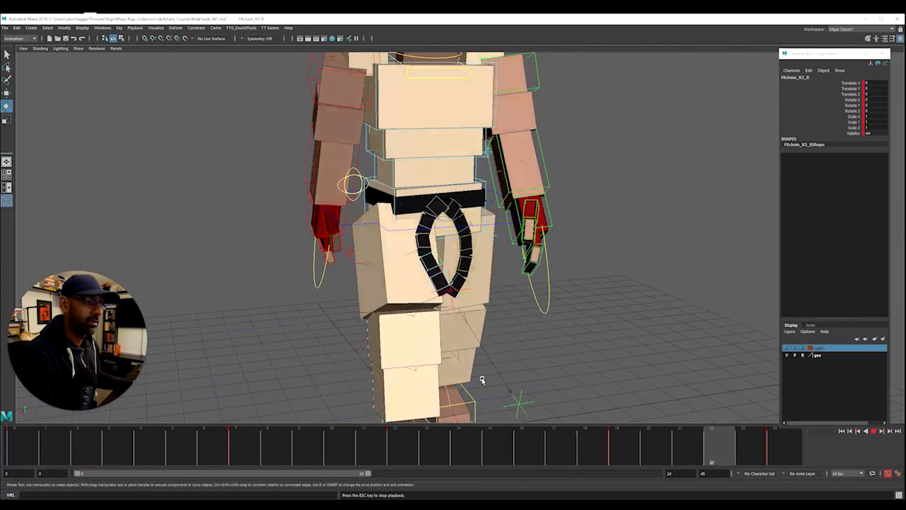
pyautogui.keyDown('alt'); pyautogui.moveTo(464, 354); pyautogui.dragTo(518, 288, button='right'); pyautogui.keyUp('alt')
pyautogui.keyDown('alt'); pyautogui.moveTo(518, 288); pyautogui.dragTo(560, 284); pyautogui.keyUp('alt')
pyautogui.press('Escape')
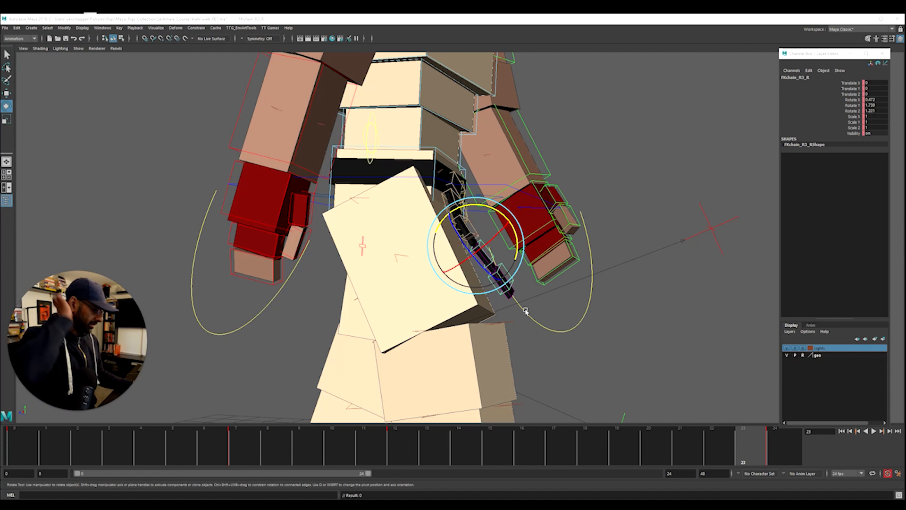
# Review the walk without rig controls and rotate FKchain_R3_R to about -14.7 degrees in Y and 10.6 in Z at frame 12
pyautogui.hotkey('alt', 'v')
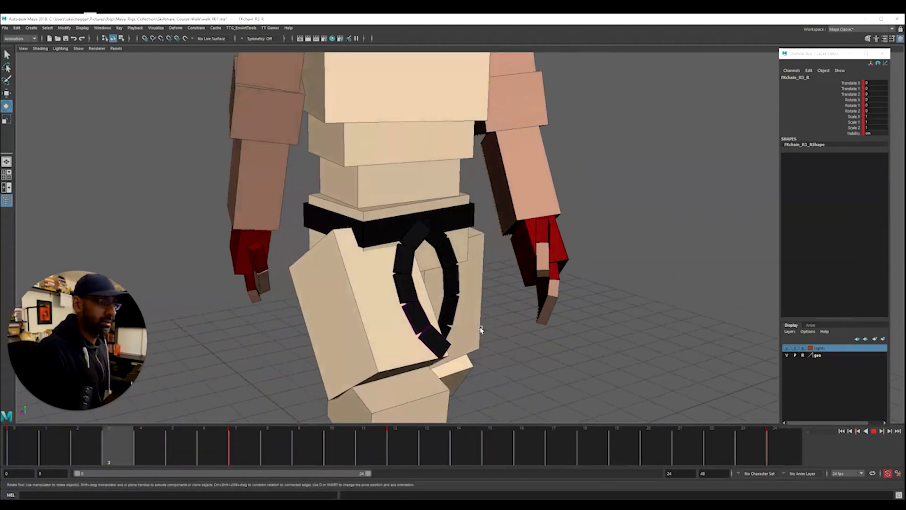
pyautogui.press('Escape')
pyautogui.keyDown('alt'); pyautogui.moveTo(396, 335); pyautogui.dragTo(449, 321); pyautogui.keyUp('alt')
pyautogui.moveTo(370, 439); pyautogui.dragTo(420, 462)
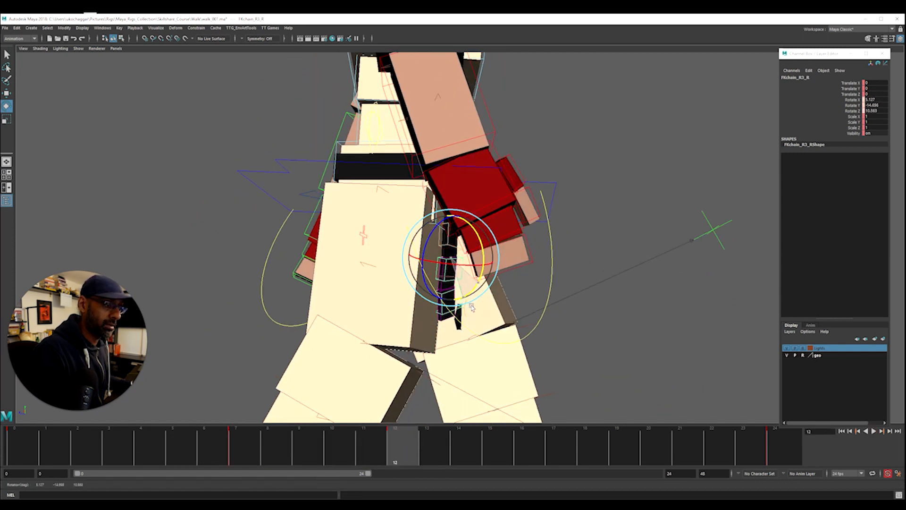
# Rotate FKchain_R3_R to about 6.5 degrees in Y and 6.1 in Z at frame 19 and play it back
pyautogui.moveTo(419, 448); pyautogui.dragTo(626, 455)
pyautogui.keyDown('alt'); pyautogui.moveTo(657, 373); pyautogui.dragTo(572, 400); pyautogui.keyUp('alt')
pyautogui.moveTo(634, 453)
pyautogui.mouseDown()
pyautogui.moveTo(653, 449)
pyautogui.moveTo(626, 448)
pyautogui.mouseUp()
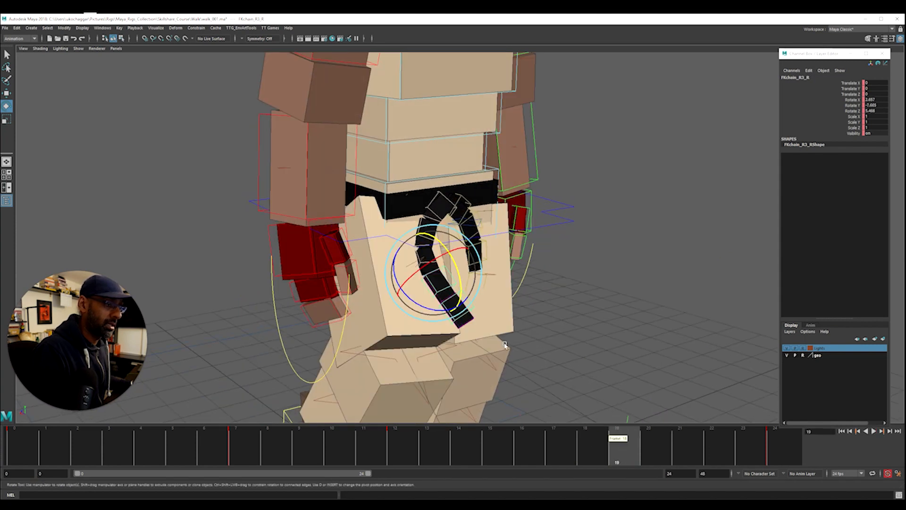
pyautogui.hotkey('alt', 'v')
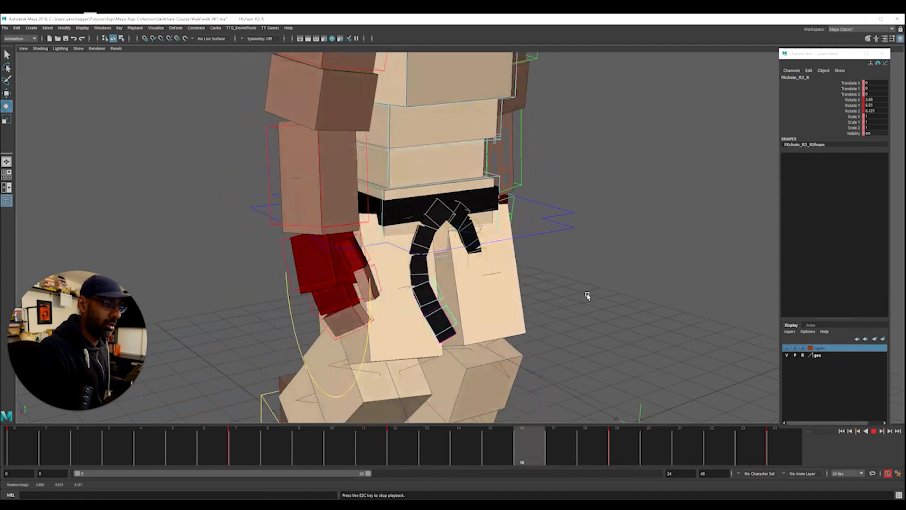
pyautogui.click(9, 452)
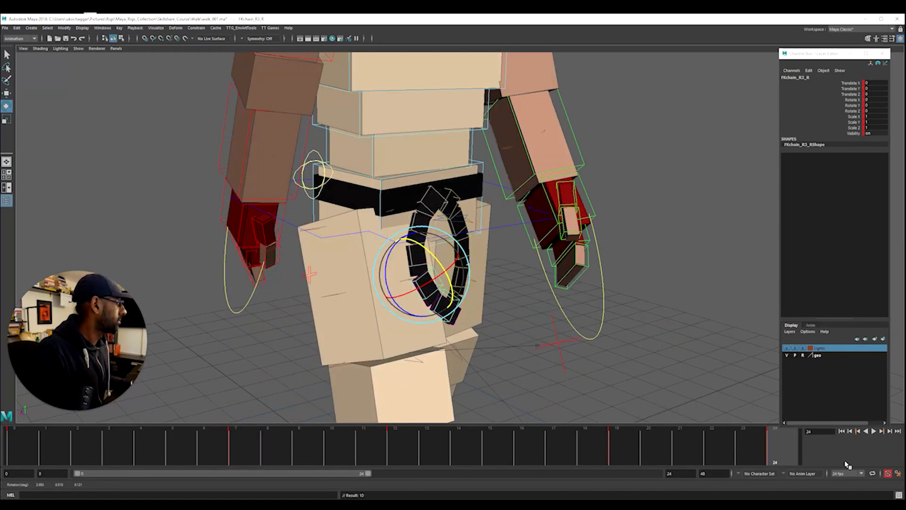
pyautogui.hotkey('alt', 'v')
pyautogui.keyDown('alt'); pyautogui.moveTo(484, 384); pyautogui.dragTo(545, 366); pyautogui.keyUp('alt')
# Select FKchain_R4_R, the belt end's tip control, and rotate it with keys at frames 3, 9 and 17
pyautogui.click(587, 315)
pyautogui.click(428, 331)
pyautogui.keyDown('alt'); pyautogui.moveTo(428, 331); pyautogui.dragTo(355, 341); pyautogui.keyUp('alt')
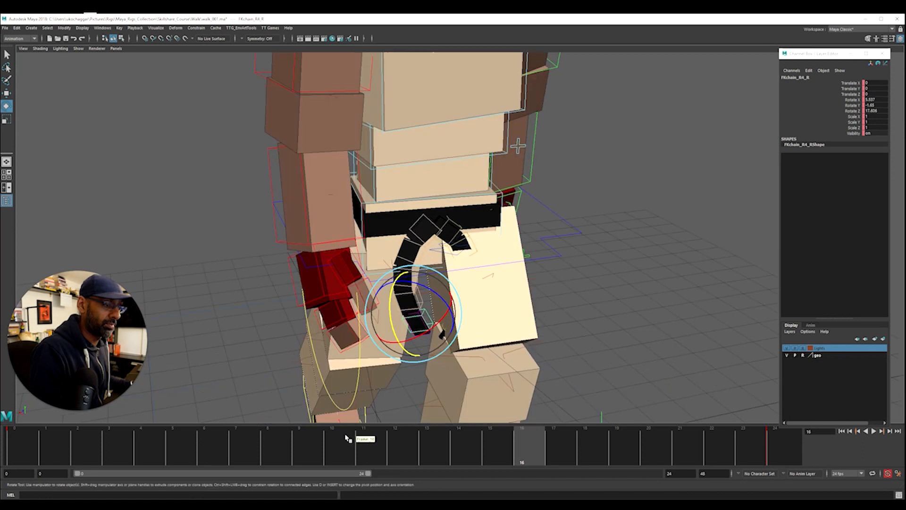
pyautogui.click(23, 452)
pyautogui.hotkey('alt', 'v')
pyautogui.moveTo(101, 454); pyautogui.dragTo(270, 456)
pyautogui.moveTo(370, 361); pyautogui.dragTo(453, 355)
pyautogui.moveTo(22, 449); pyautogui.dragTo(129, 460)
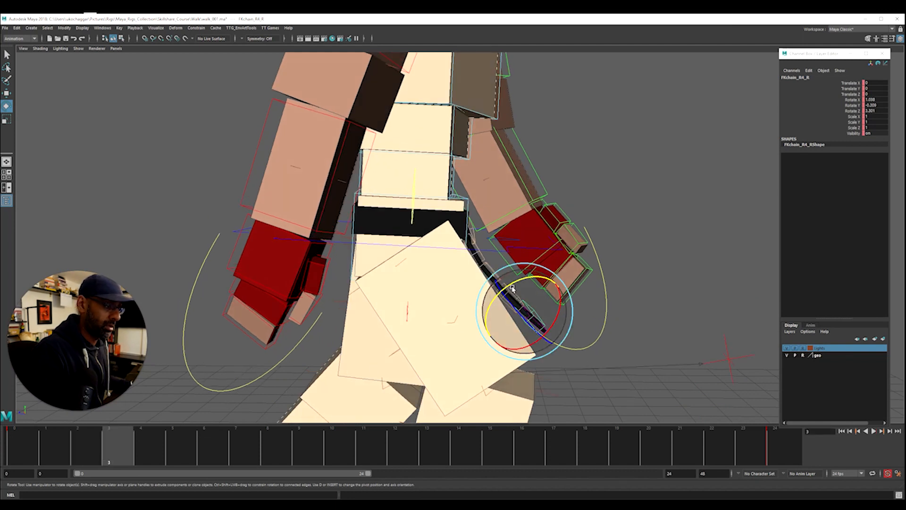
pyautogui.moveTo(155, 441); pyautogui.dragTo(303, 444)
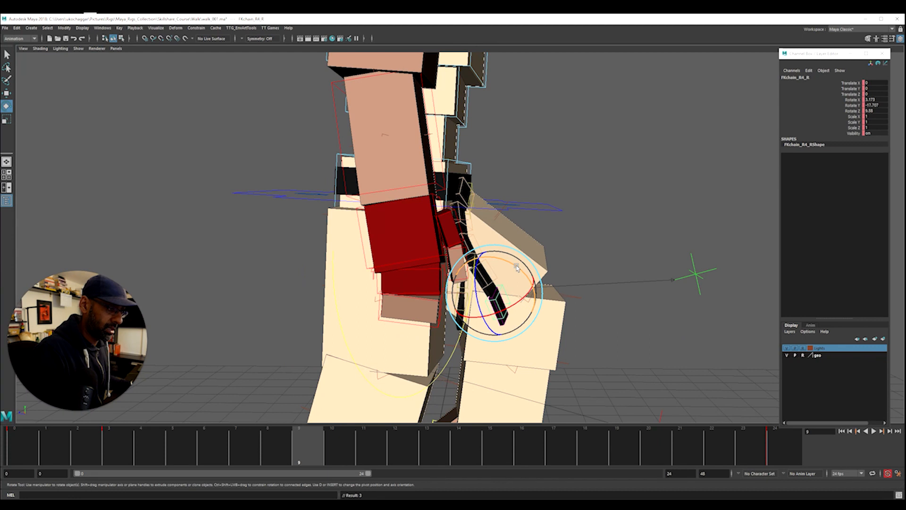
pyautogui.moveTo(75, 456)
pyautogui.mouseDown()
pyautogui.moveTo(66, 457)
pyautogui.moveTo(551, 457)
pyautogui.mouseUp()
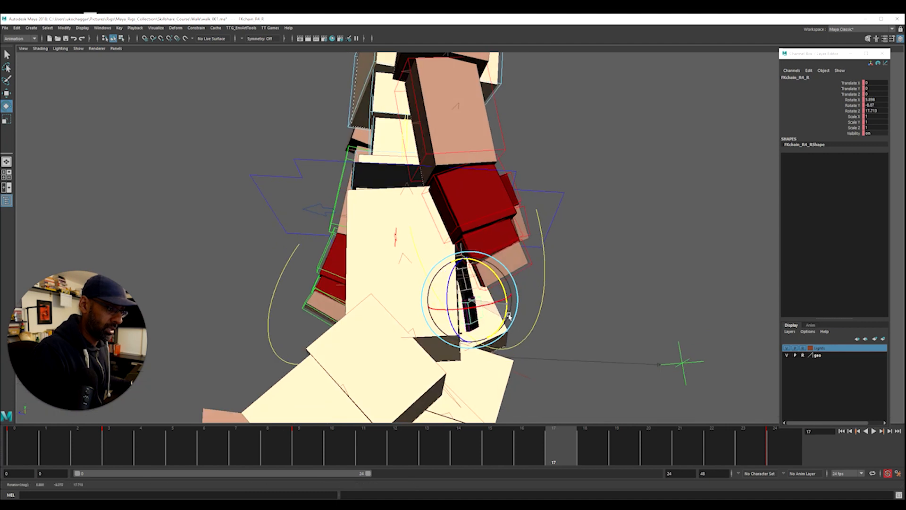
# Rotate FKchain_R4_R to about 17.9 degrees in Y and 28.5 in Z at frame 24 and copy that pose to frame 0
pyautogui.moveTo(568, 451); pyautogui.dragTo(657, 448)
pyautogui.keyDown('alt'); pyautogui.moveTo(664, 363); pyautogui.dragTo(625, 388); pyautogui.keyUp('alt')
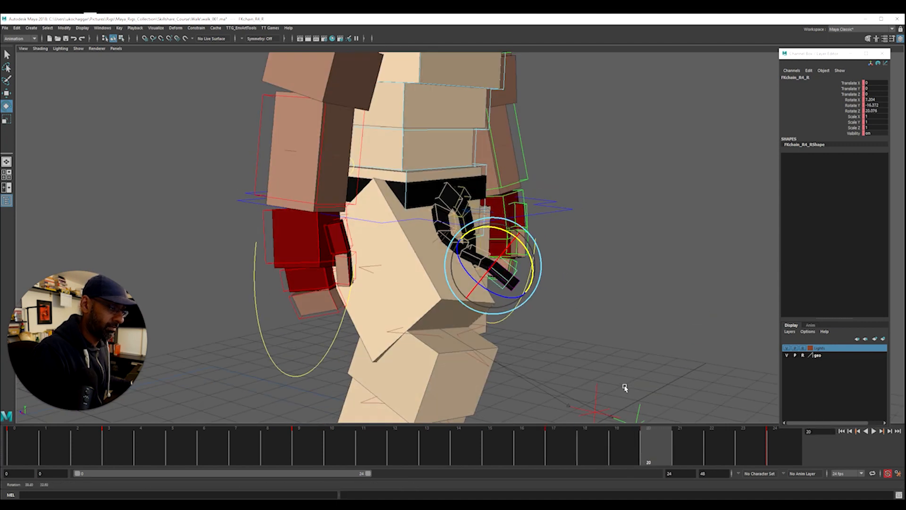
pyautogui.moveTo(557, 468)
pyautogui.mouseDown()
pyautogui.moveTo(462, 461)
pyautogui.moveTo(628, 462)
pyautogui.moveTo(782, 439)
pyautogui.mouseUp()
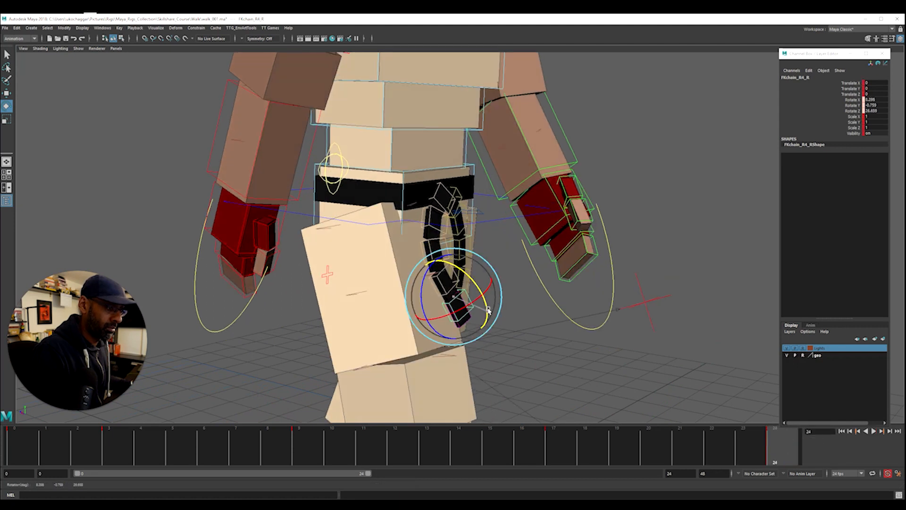
pyautogui.moveTo(782, 453); pyautogui.dragTo(19, 451)
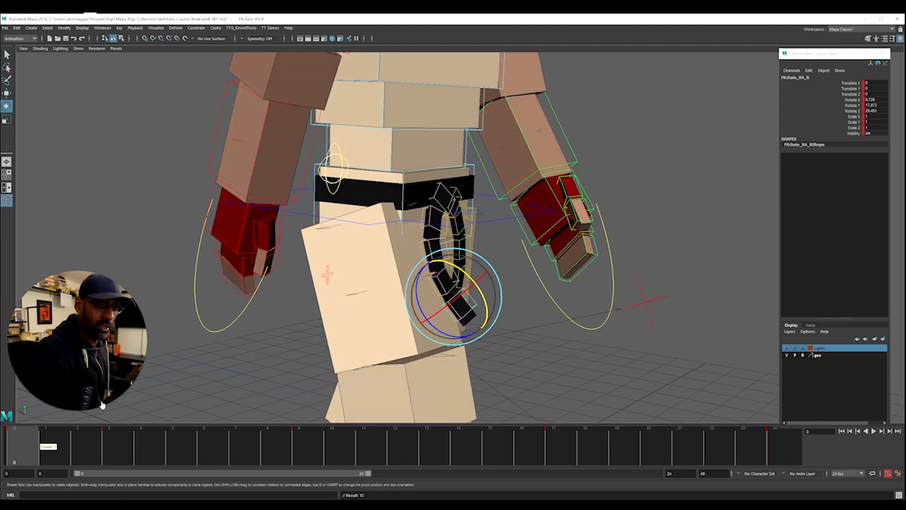
# Play the walk on the whole character, hide the rig controls and examine the belt end's overlap from several angles
pyautogui.keyDown('alt'); pyautogui.moveTo(199, 331); pyautogui.dragTo(253, 304); pyautogui.keyUp('alt')
pyautogui.keyDown('alt'); pyautogui.moveTo(253, 304); pyautogui.dragTo(214, 413, button='right'); pyautogui.keyUp('alt')
pyautogui.hotkey('alt', 'v')
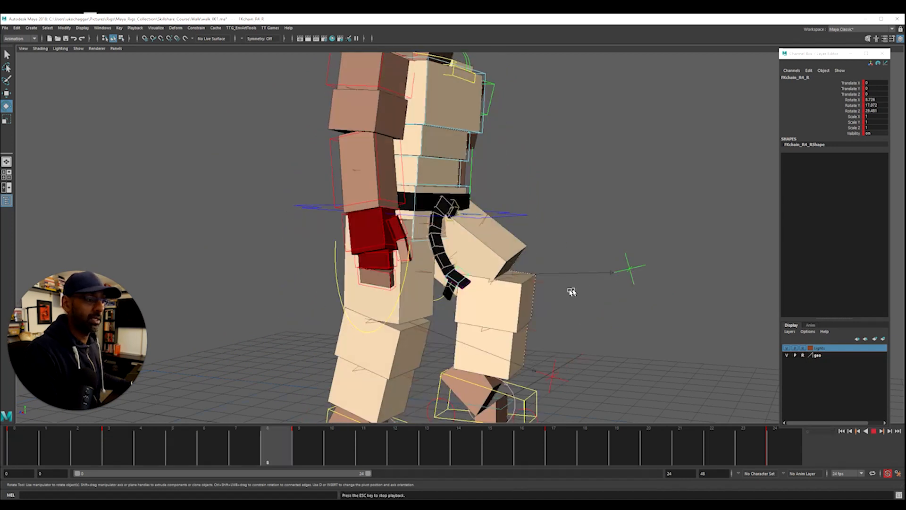
pyautogui.scroll(-2, 561, 305)
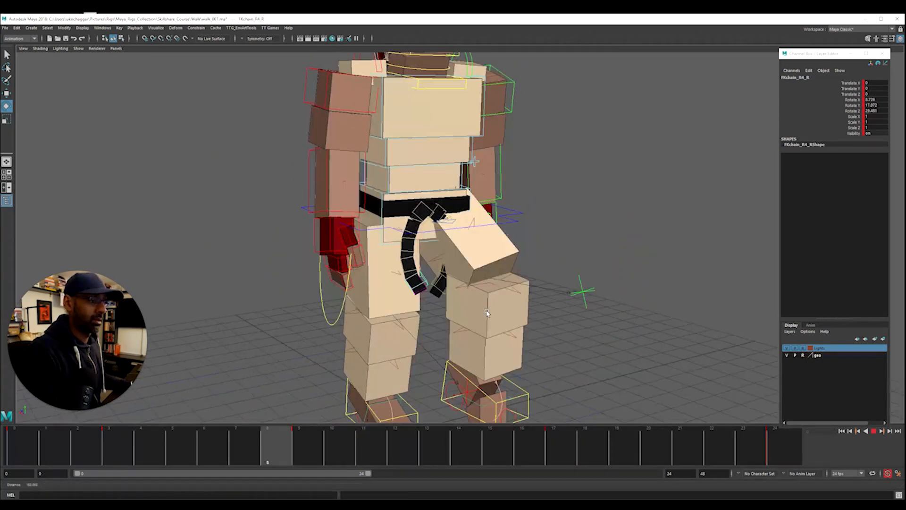
pyautogui.hotkey('alt', '1')
pyautogui.scroll(-4, 589, 283)
pyautogui.keyDown('alt'); pyautogui.moveTo(284, 316); pyautogui.dragTo(266, 313); pyautogui.keyUp('alt')
pyautogui.keyDown('alt'); pyautogui.moveTo(545, 313); pyautogui.dragTo(627, 326); pyautogui.keyUp('alt')
pyautogui.scroll(3, 331, 343)
pyautogui.press('Escape')
pyautogui.click(372, 366)
pyautogui.keyDown('alt'); pyautogui.moveTo(372, 366); pyautogui.dragTo(326, 378); pyautogui.keyUp('alt')
pyautogui.moveTo(142, 444)
pyautogui.mouseDown()
pyautogui.moveTo(391, 478)
pyautogui.moveTo(737, 496)
pyautogui.moveTo(664, 498)
pyautogui.mouseUp()
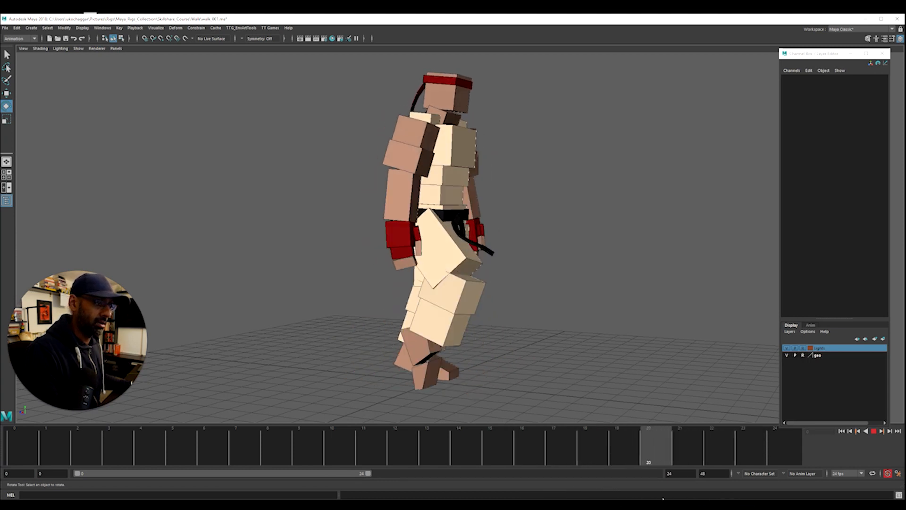
# Replay the walk with the rig controls hidden, close up and at full figure, and examine the belt end's drag
pyautogui.moveTo(554, 495)
pyautogui.mouseDown()
pyautogui.moveTo(529, 496)
pyautogui.moveTo(650, 494)
pyautogui.mouseUp()
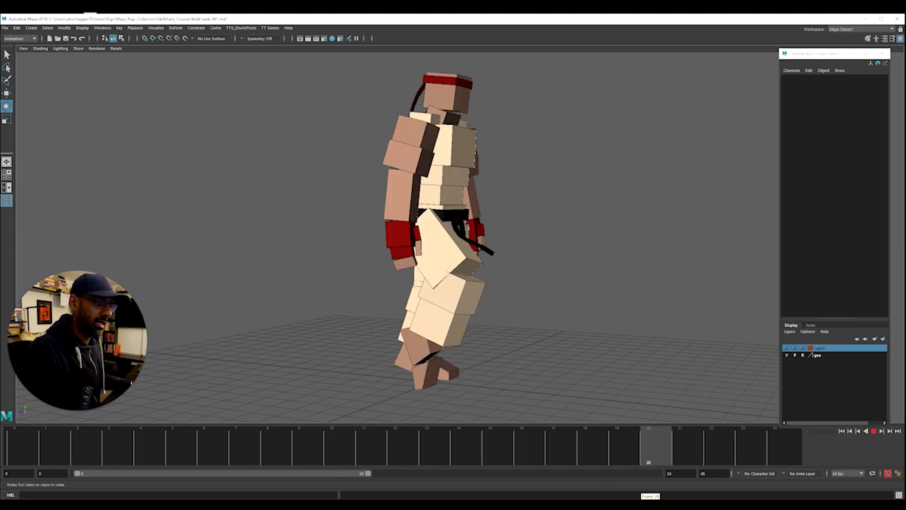
pyautogui.keyDown('alt'); pyautogui.moveTo(420, 335); pyautogui.dragTo(607, 309, button='right'); pyautogui.keyUp('alt')
pyautogui.keyDown('alt'); pyautogui.moveTo(473, 273); pyautogui.dragTo(504, 251, button='right'); pyautogui.keyUp('alt')
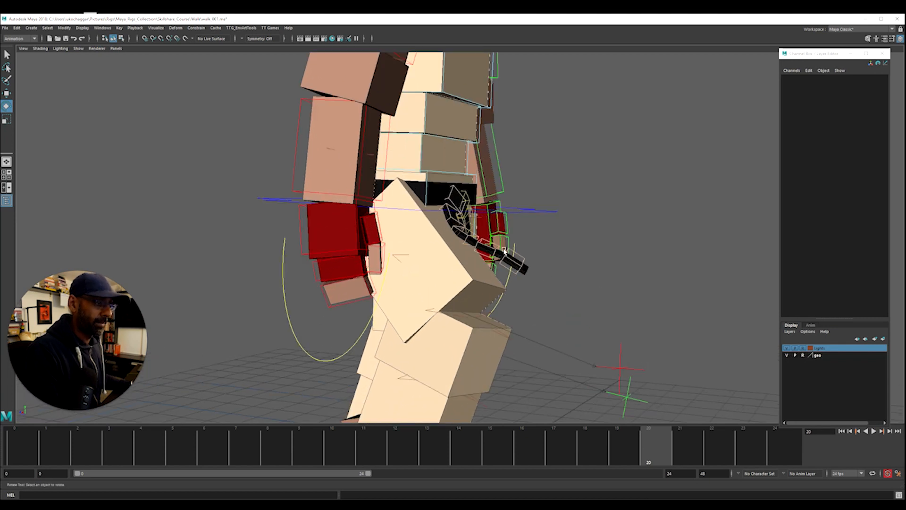
pyautogui.click(496, 250)
pyautogui.moveTo(553, 447); pyautogui.dragTo(273, 443)
pyautogui.hotkey('alt', 'v')
pyautogui.hotkey('alt', '1')
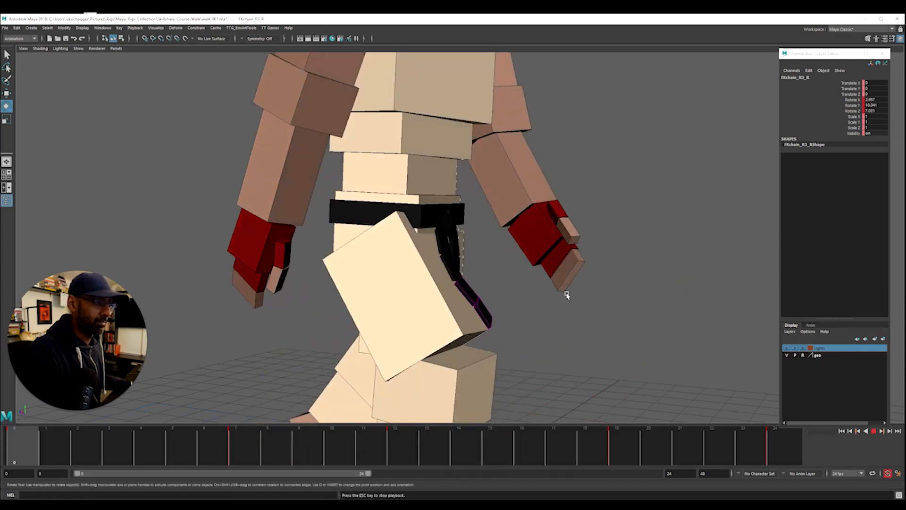
pyautogui.keyDown('alt'); pyautogui.moveTo(566, 296); pyautogui.dragTo(324, 318, button='right'); pyautogui.keyUp('alt')
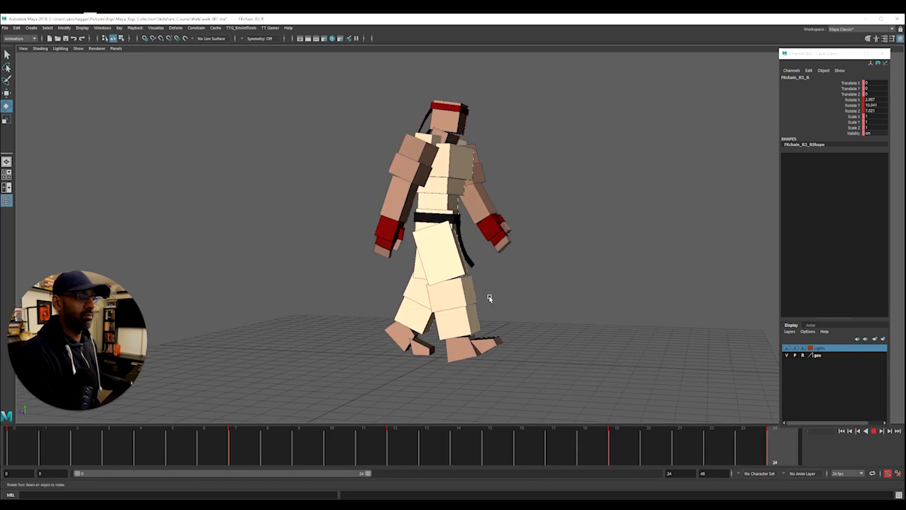
pyautogui.keyDown('alt'); pyautogui.moveTo(590, 297); pyautogui.dragTo(561, 321); pyautogui.keyUp('alt')
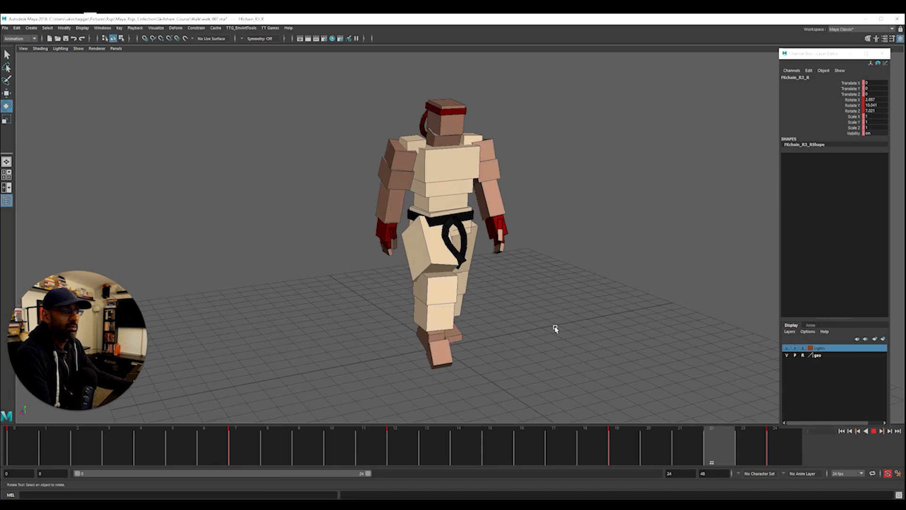
# Select FKchain_R_R, the belt end's base control, and adjust its rotation with a key at frame 14
pyautogui.click(454, 289)
pyautogui.hotkey('alt', 'v')
pyautogui.hotkey('alt', 'v')
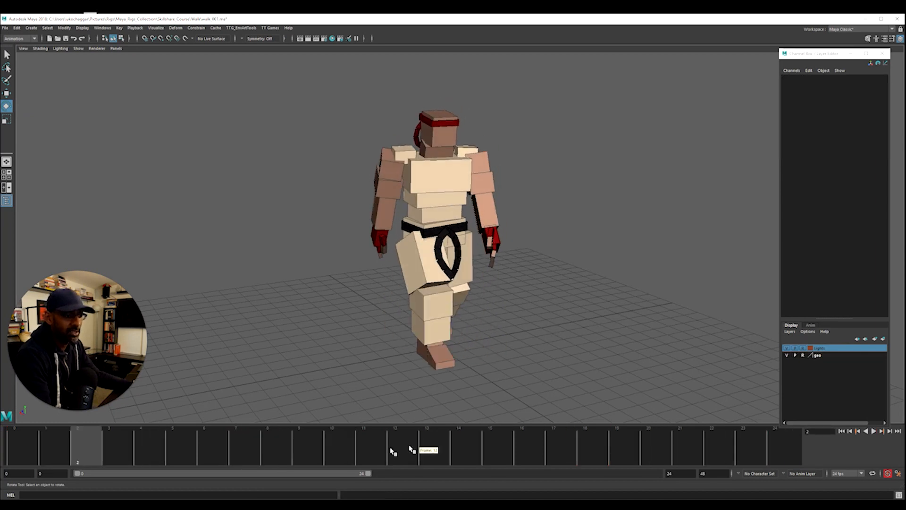
pyautogui.click(462, 449)
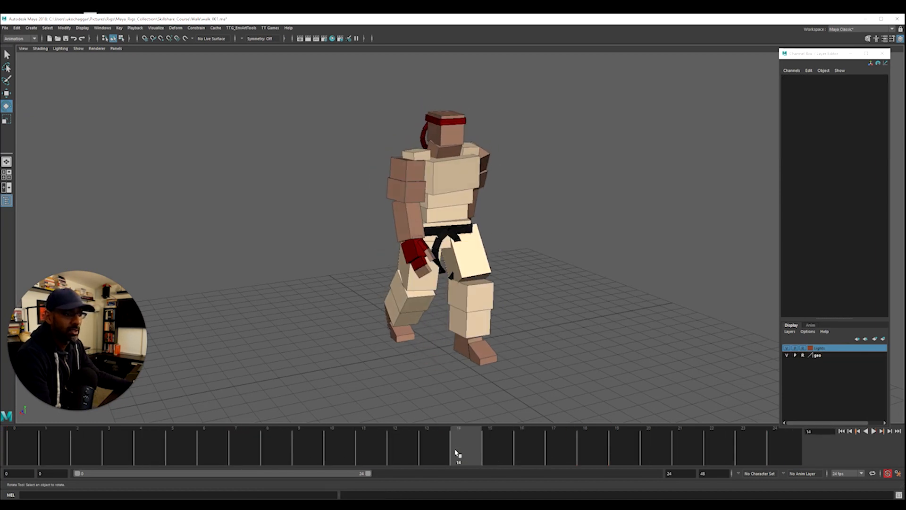
pyautogui.scroll(3, 538, 264)
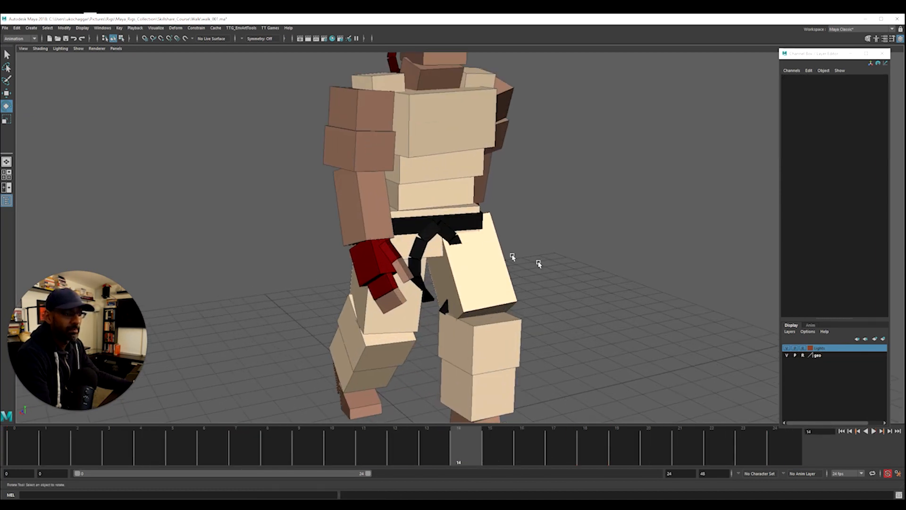
pyautogui.click(434, 224)
pyautogui.scroll(2, 459, 330)
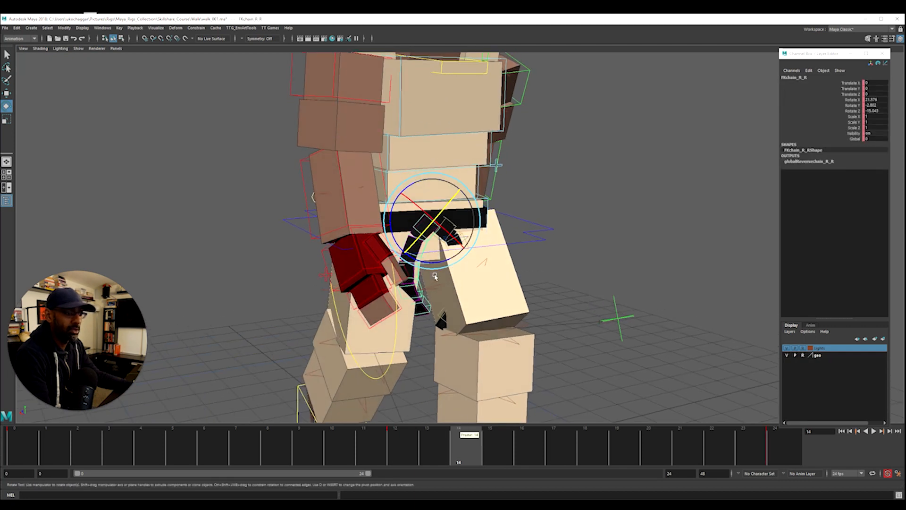
pyautogui.keyDown('alt'); pyautogui.moveTo(435, 277); pyautogui.dragTo(424, 268); pyautogui.keyUp('alt')
pyautogui.moveTo(408, 221); pyautogui.dragTo(387, 260)
# Scrub and play the walk at full figure and close up to review the adjusted base rotation of the belt end
pyautogui.moveTo(451, 444); pyautogui.dragTo(155, 461)
pyautogui.hotkey('alt', 'v')
pyautogui.keyDown('alt'); pyautogui.moveTo(363, 333); pyautogui.dragTo(240, 325, button='right'); pyautogui.keyUp('alt')
pyautogui.keyDown('alt'); pyautogui.moveTo(358, 315); pyautogui.dragTo(462, 312); pyautogui.keyUp('alt')
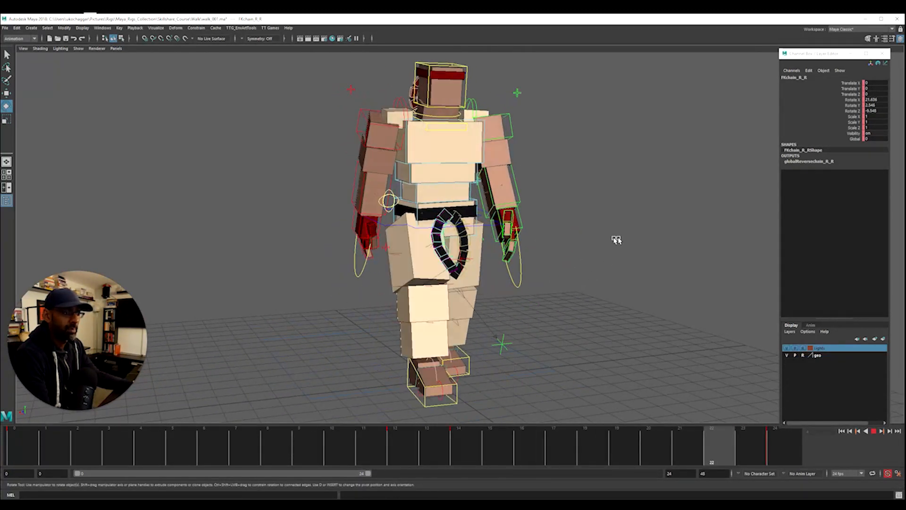
pyautogui.hotkey('alt', 'v')
pyautogui.keyDown('alt'); pyautogui.moveTo(308, 326); pyautogui.dragTo(622, 312, button='right'); pyautogui.keyUp('alt')
pyautogui.hotkey('alt', 'v')
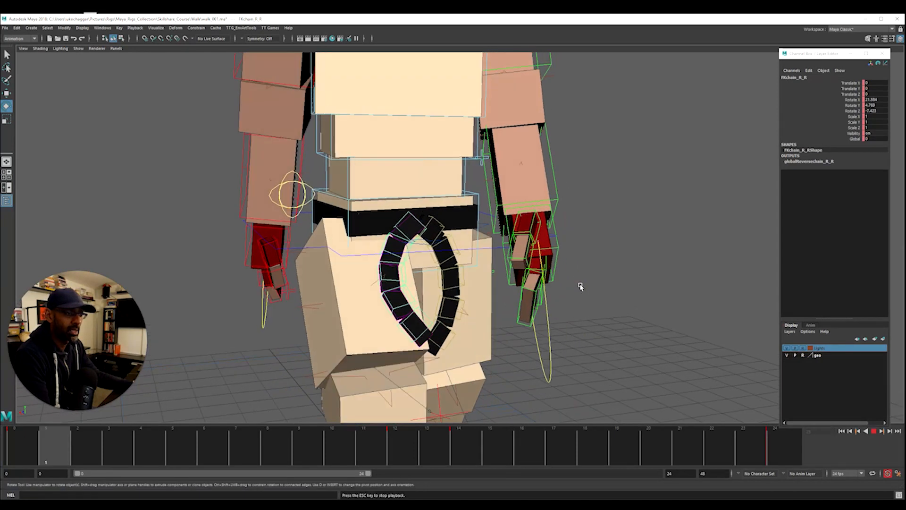
pyautogui.hotkey('alt', 'v')
pyautogui.click(599, 239)
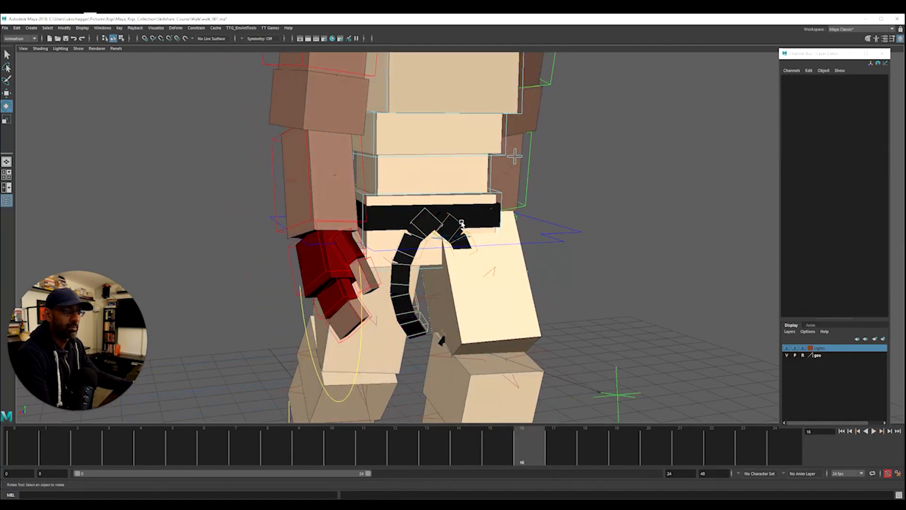
# Select FKchain_L_R, the other belt end's base control, and rotate it to about -25.9 degrees in X and -22.8 in Y at frame 12
pyautogui.click(461, 222)
pyautogui.moveTo(22, 459); pyautogui.dragTo(405, 448)
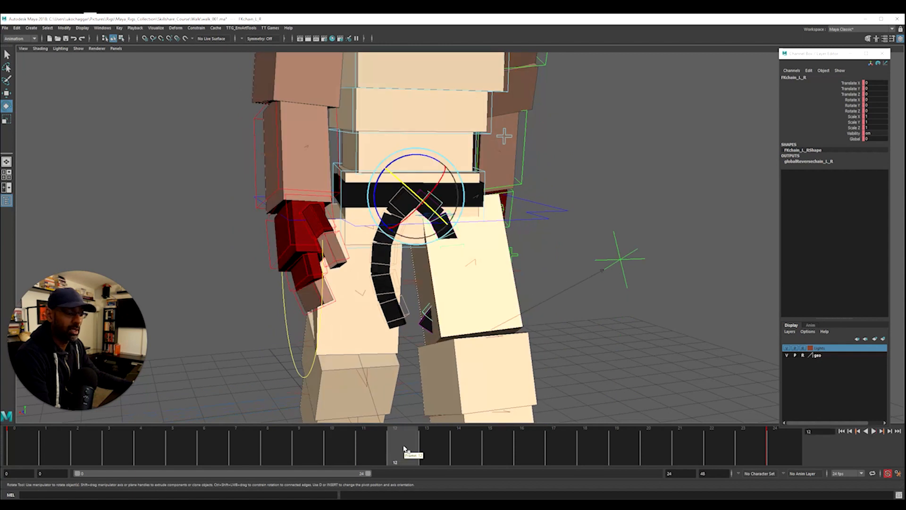
pyautogui.keyDown('alt'); pyautogui.moveTo(447, 239); pyautogui.dragTo(381, 263); pyautogui.keyUp('alt')
pyautogui.moveTo(205, 449); pyautogui.dragTo(15, 445)
pyautogui.keyDown('alt'); pyautogui.moveTo(354, 330); pyautogui.dragTo(294, 328); pyautogui.keyUp('alt')
pyautogui.click(778, 461)
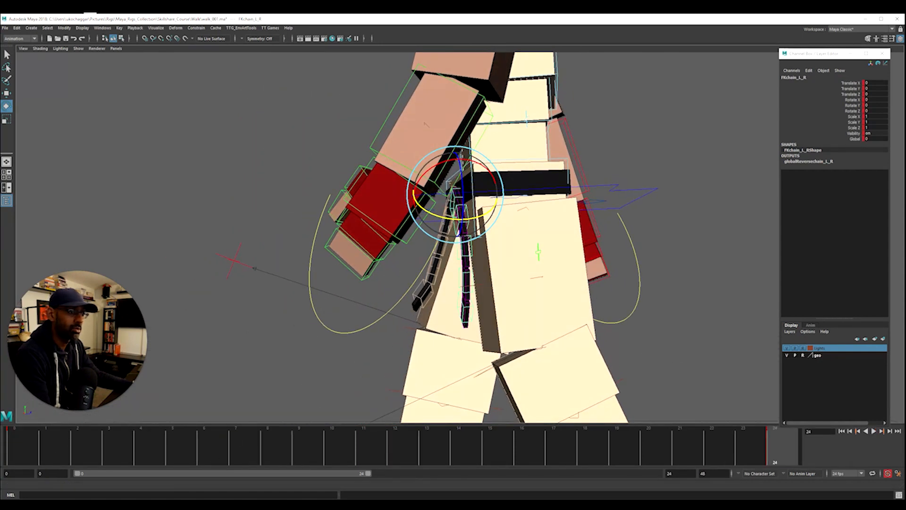
pyautogui.keyDown('alt'); pyautogui.moveTo(548, 400); pyautogui.dragTo(471, 311); pyautogui.keyUp('alt')
pyautogui.keyDown('alt'); pyautogui.moveTo(430, 224); pyautogui.dragTo(477, 251); pyautogui.keyUp('alt')
pyautogui.click(395, 446)
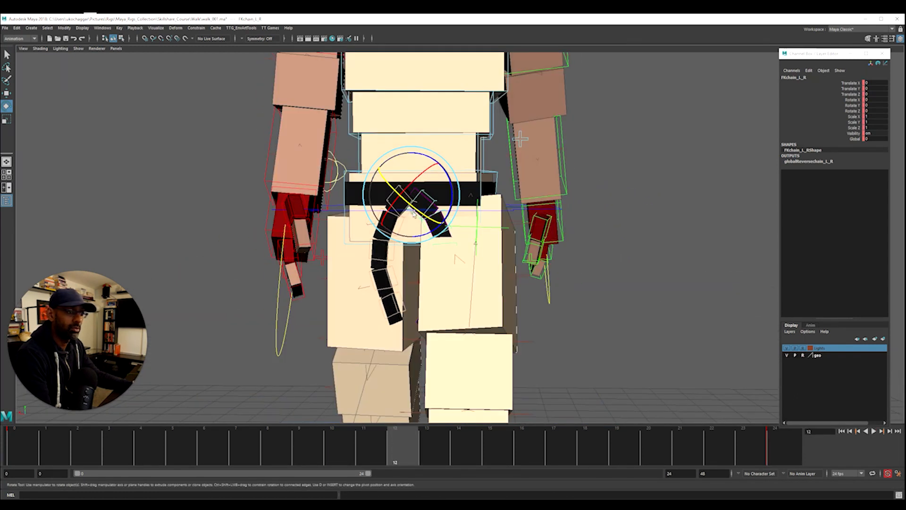
pyautogui.click(853, 100)
pyautogui.keyDown('alt'); pyautogui.moveTo(491, 246); pyautogui.dragTo(463, 216); pyautogui.keyUp('alt')
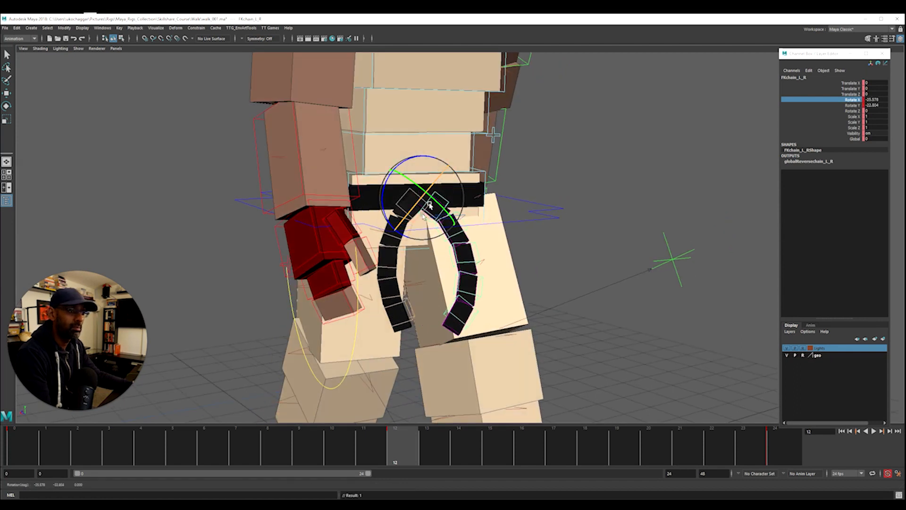
# Play the loop from the side and front and check how the second belt end swings against the leg
pyautogui.keyDown('alt'); pyautogui.moveTo(429, 205); pyautogui.dragTo(331, 213); pyautogui.keyUp('alt')
pyautogui.moveTo(420, 453); pyautogui.dragTo(20, 441)
pyautogui.hotkey('alt', 'v')
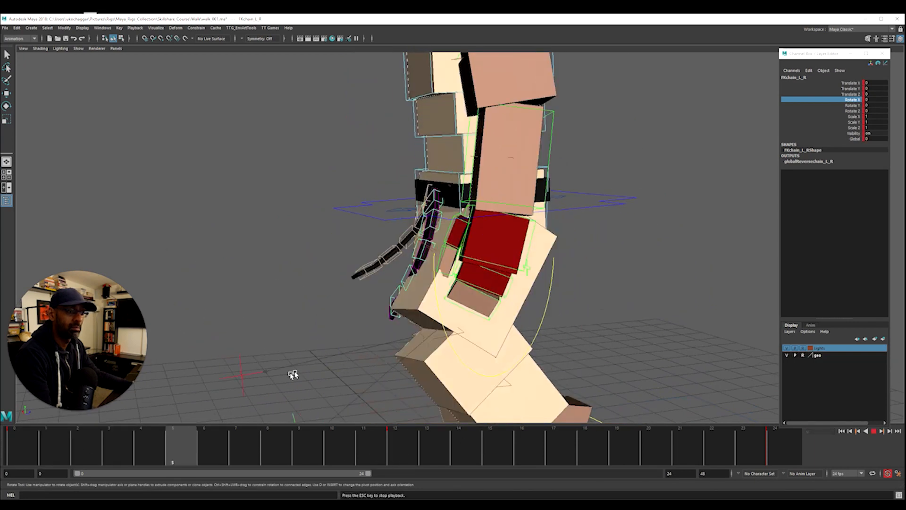
pyautogui.keyDown('alt'); pyautogui.moveTo(466, 330); pyautogui.dragTo(541, 322); pyautogui.keyUp('alt')
pyautogui.hotkey('alt', 'v')
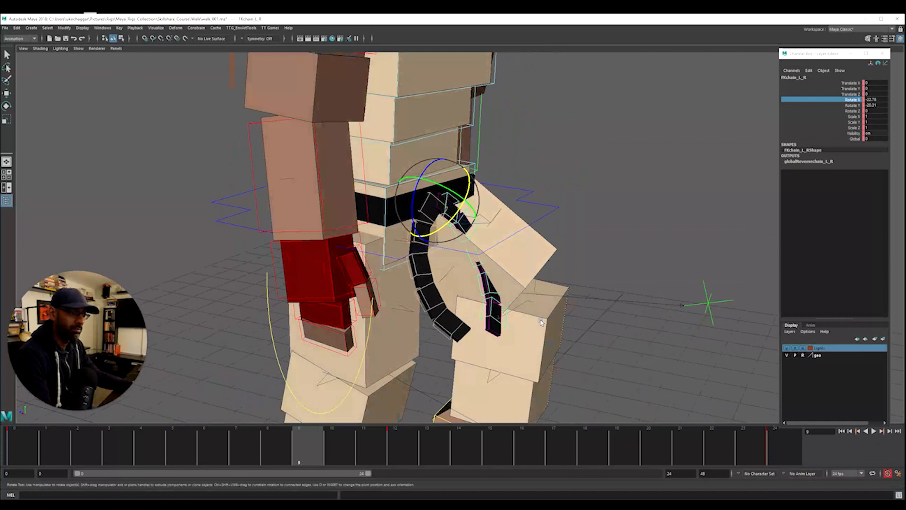
pyautogui.hotkey('alt', 'v')
pyautogui.hotkey('alt', 'v')
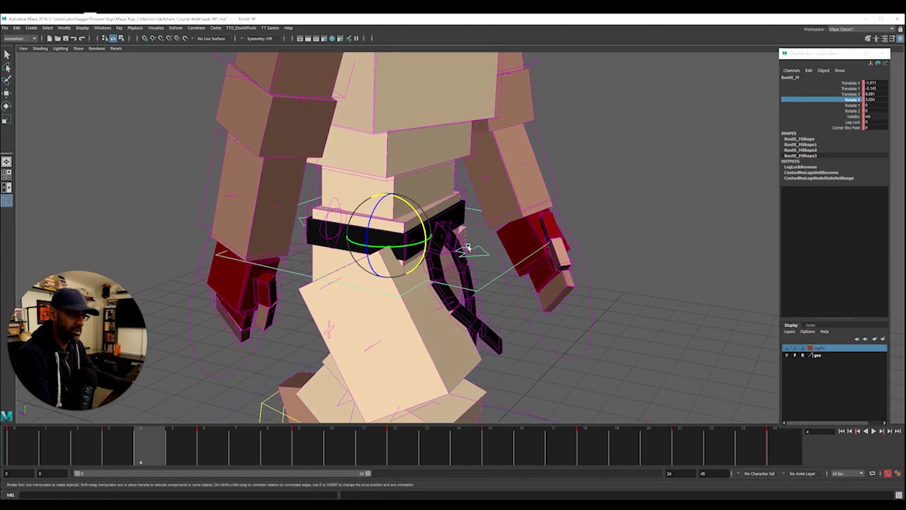
# Select the second belt end's remaining FK controls from FKchain_L1_R down to FKchain_L4_R and delete their keys between frames 2 and 21
pyautogui.click(474, 256)
pyautogui.click(463, 267)
pyautogui.keyDown('alt'); pyautogui.moveTo(463, 267); pyautogui.dragTo(494, 275); pyautogui.keyUp('alt')
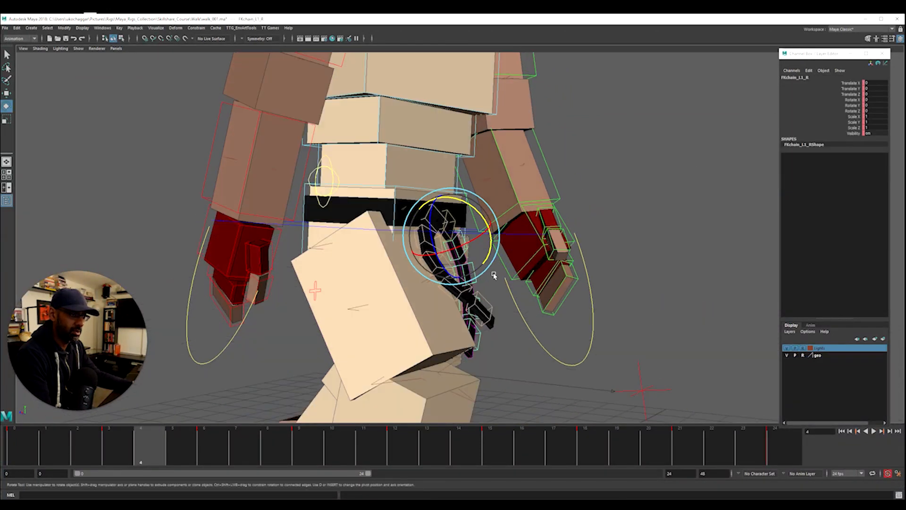
pyautogui.click(846, 106)
pyautogui.keyDown('alt'); pyautogui.moveTo(425, 360); pyautogui.dragTo(397, 345); pyautogui.keyUp('alt')
pyautogui.keyDown('alt'); pyautogui.moveTo(427, 313); pyautogui.dragTo(473, 299); pyautogui.keyUp('alt')
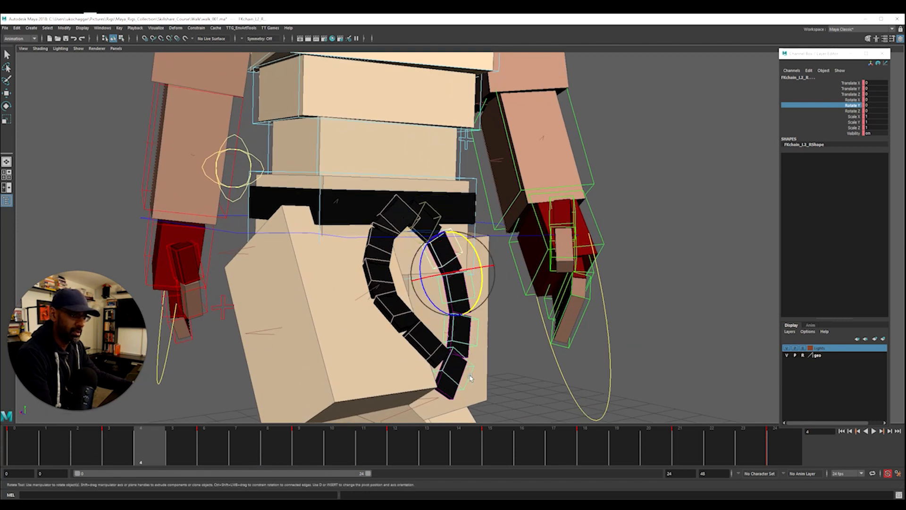
pyautogui.keyDown('shift'); pyautogui.moveTo(86, 454); pyautogui.dragTo(671, 453); pyautogui.keyUp('shift')
pyautogui.rightClick(675, 442)
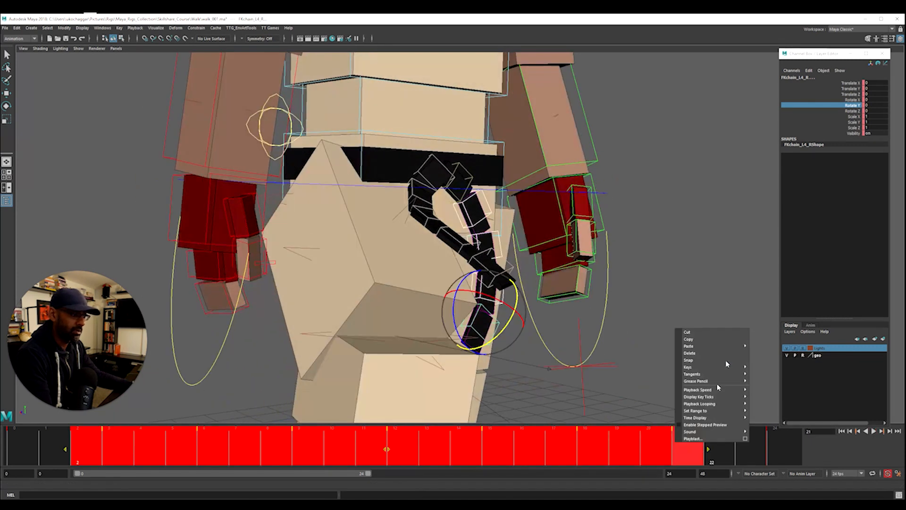
pyautogui.click(727, 355)
# Rotate the selected second belt end controls to about -7.5 degrees in Y at frame 12 and play the loop back
pyautogui.press(',')
pyautogui.keyDown('alt'); pyautogui.moveTo(425, 307); pyautogui.dragTo(302, 312, button='right'); pyautogui.keyUp('alt')
pyautogui.keyDown('alt'); pyautogui.moveTo(303, 311); pyautogui.dragTo(325, 333); pyautogui.keyUp('alt')
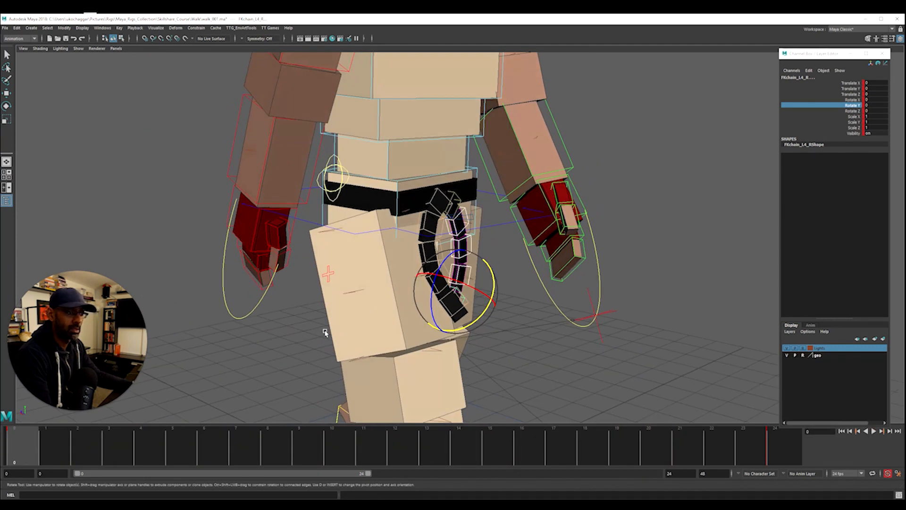
pyautogui.moveTo(154, 449); pyautogui.dragTo(397, 446)
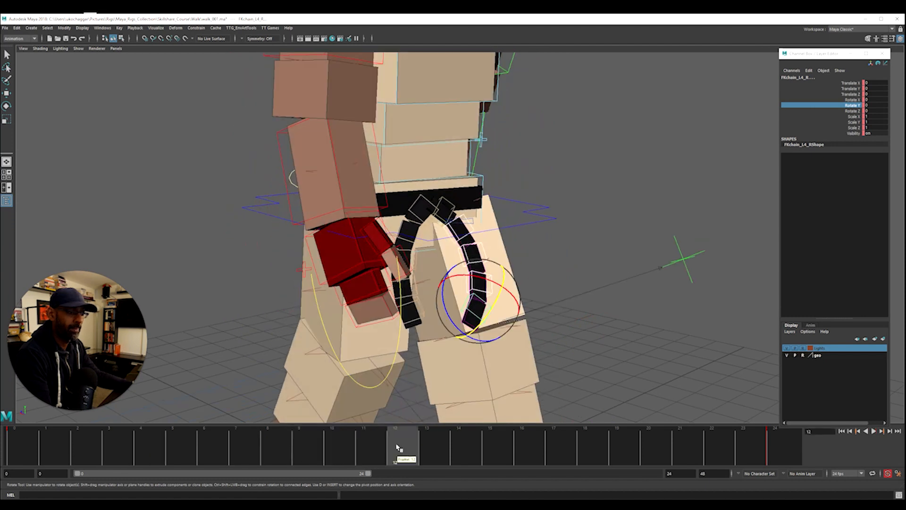
pyautogui.keyDown('alt'); pyautogui.moveTo(496, 276); pyautogui.dragTo(547, 275); pyautogui.keyUp('alt')
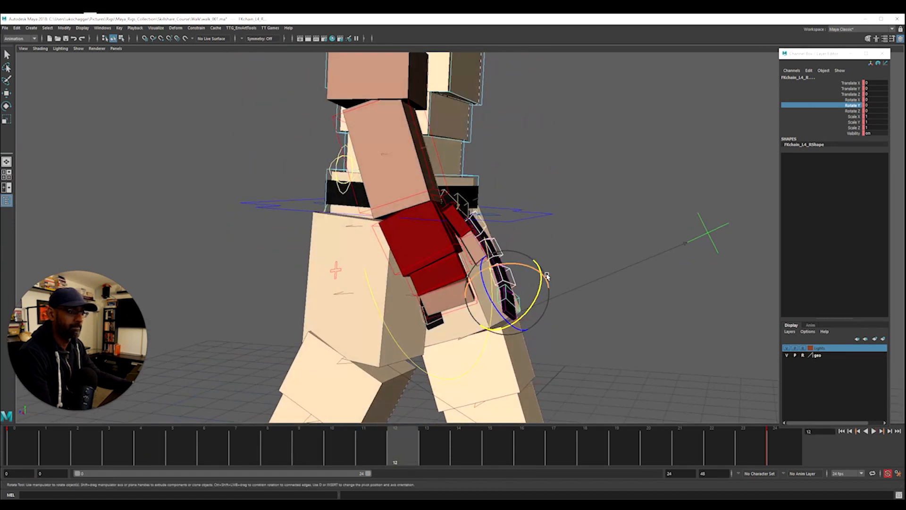
pyautogui.hotkey('ctrl', 'z')
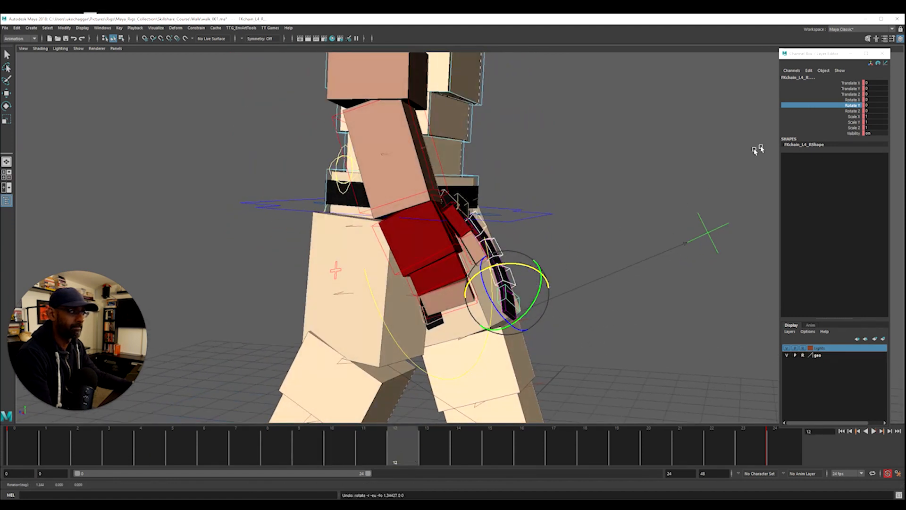
pyautogui.moveTo(506, 317); pyautogui.dragTo(475, 334)
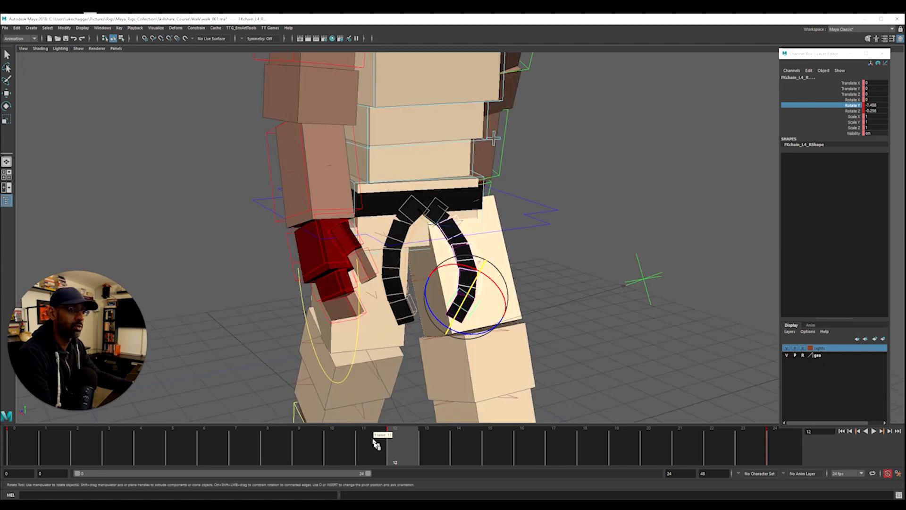
pyautogui.hotkey('alt', 'v')
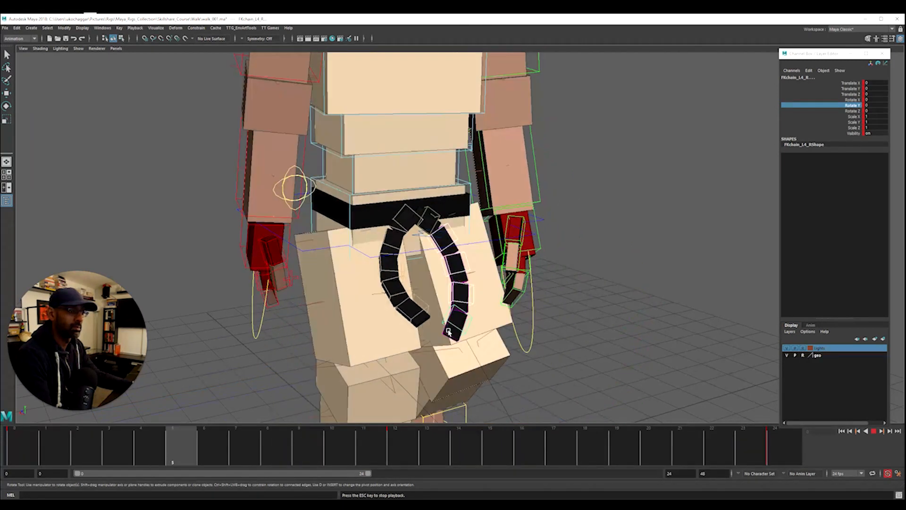
pyautogui.press('Escape')
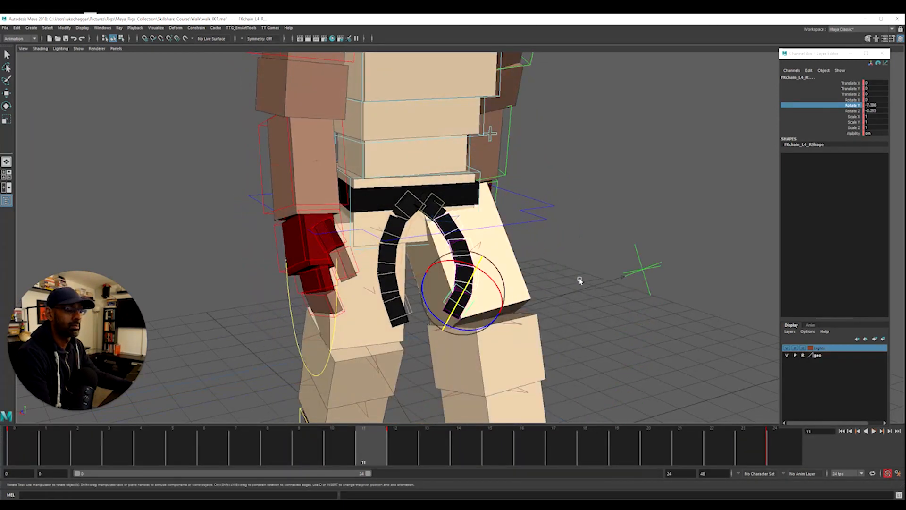
# Open the selected controls' curves in the Graph Editor, select their keys from frame 0 to 24 and smooth the tangents
pyautogui.hotkey('ctrl', 'g')
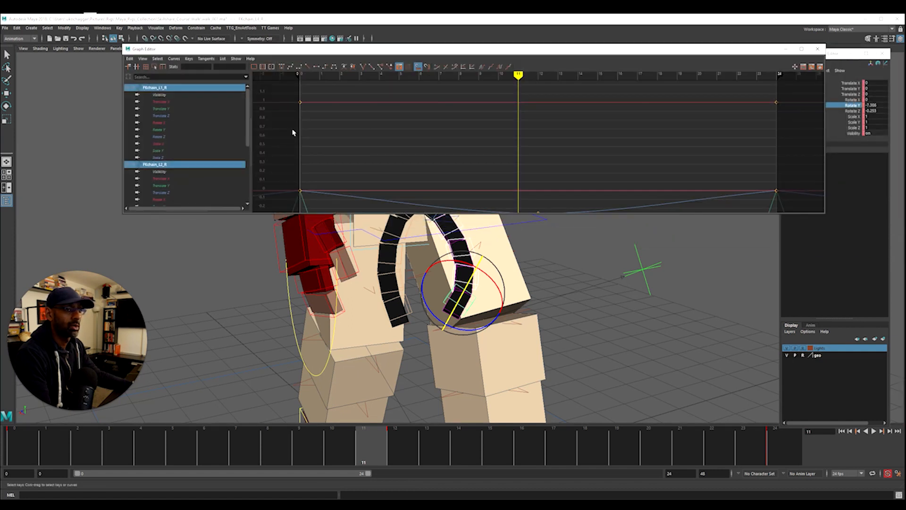
pyautogui.press('a')
pyautogui.scroll(-5, 478, 121)
pyautogui.moveTo(419, 101); pyautogui.dragTo(641, 187)
pyautogui.hotkey('shift', 's')
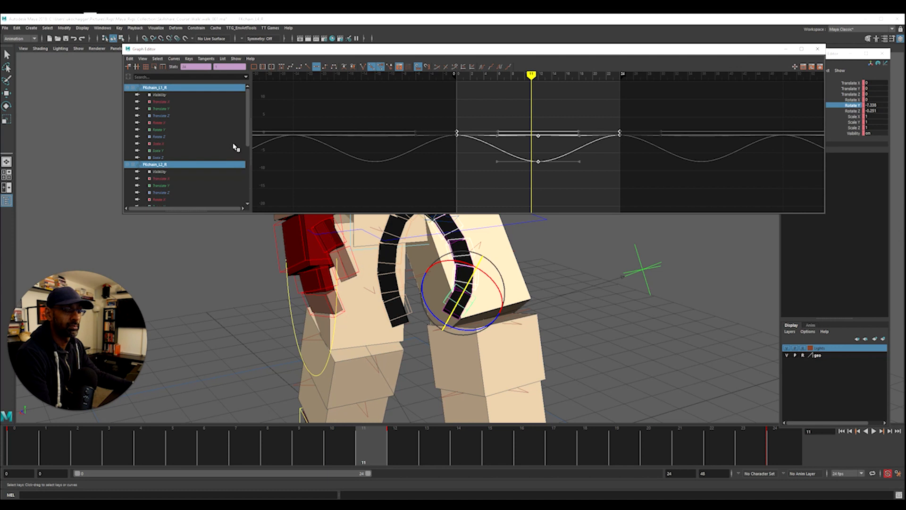
# Select FKchain_L1_R on the second belt end and offset its animation keys slightly later in time
pyautogui.keyDown('alt'); pyautogui.moveTo(474, 258); pyautogui.dragTo(512, 249); pyautogui.keyUp('alt')
pyautogui.keyDown('alt'); pyautogui.moveTo(512, 249); pyautogui.dragTo(461, 302, button='middle'); pyautogui.keyUp('alt')
pyautogui.keyDown('alt'); pyautogui.moveTo(462, 302); pyautogui.dragTo(423, 293); pyautogui.keyUp('alt')
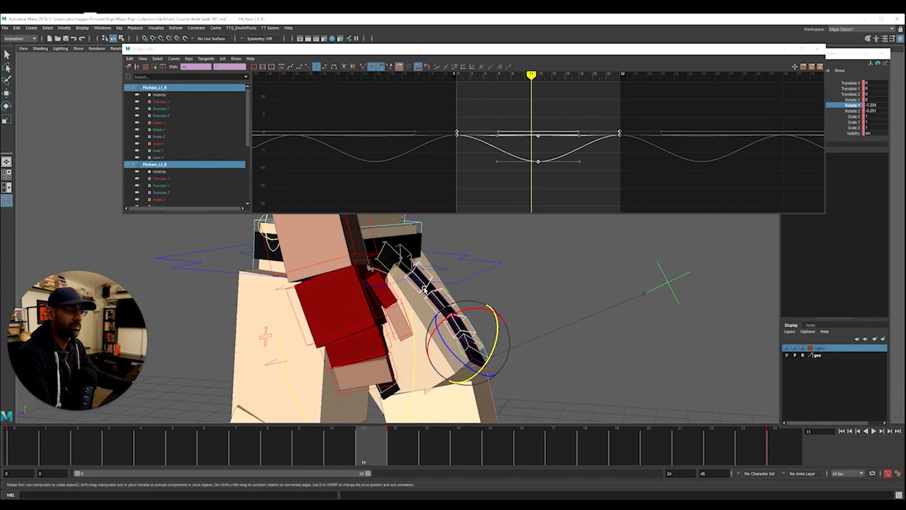
pyautogui.click(422, 291)
pyautogui.moveTo(441, 106); pyautogui.dragTo(627, 196)
pyautogui.keyDown('shift'); pyautogui.moveTo(616, 184); pyautogui.dragTo(622, 184, button='middle'); pyautogui.keyUp('shift')
# Select FKchain_L2_R and shift its keys later in time so it drags behind the control above
pyautogui.click(475, 308)
pyautogui.click(455, 304)
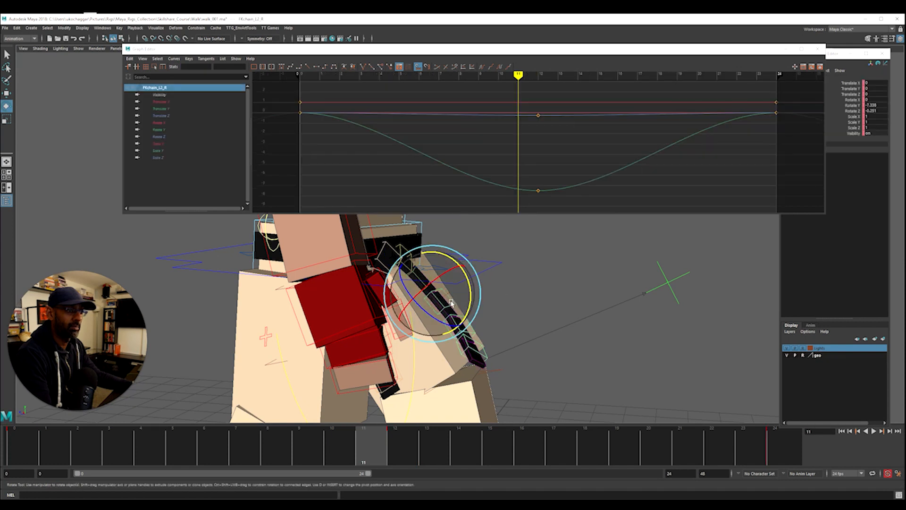
pyautogui.moveTo(689, 186); pyautogui.dragTo(691, 187)
pyautogui.keyDown('shift'); pyautogui.moveTo(640, 184); pyautogui.dragTo(656, 185, button='middle'); pyautogui.keyUp('shift')
pyautogui.click(557, 284)
# Isolate FKchain_L3_R's Rotate Y curve in the Graph Editor and scrub to frame 10
pyautogui.click(455, 324)
pyautogui.press('f')
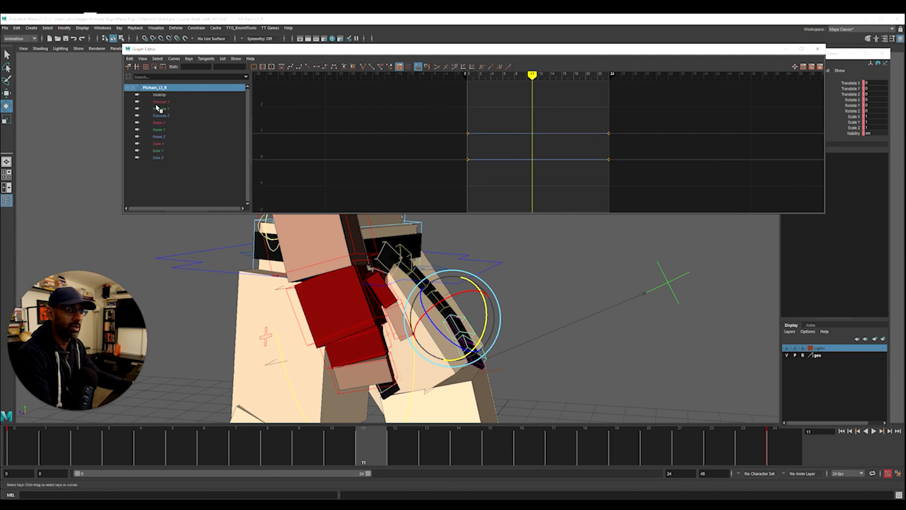
pyautogui.click(173, 130)
pyautogui.press('f')
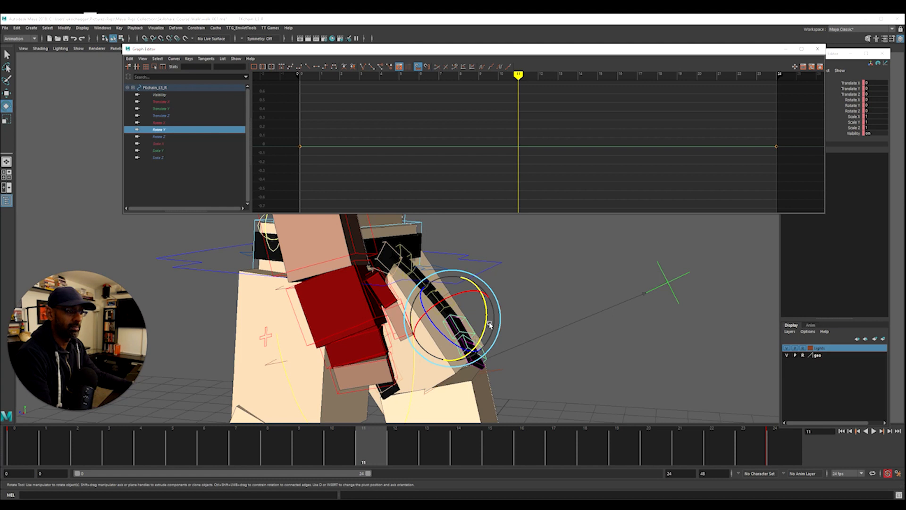
pyautogui.moveTo(406, 446); pyautogui.dragTo(342, 451)
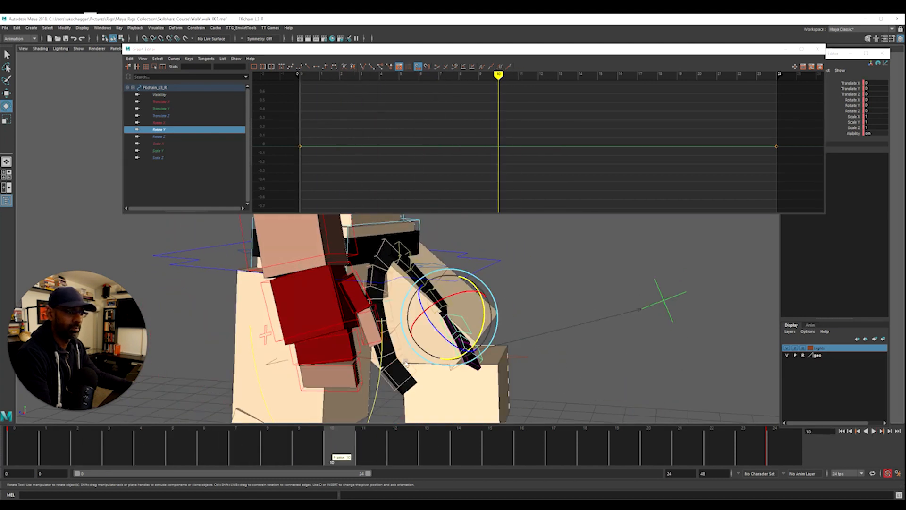
pyautogui.click(400, 331)
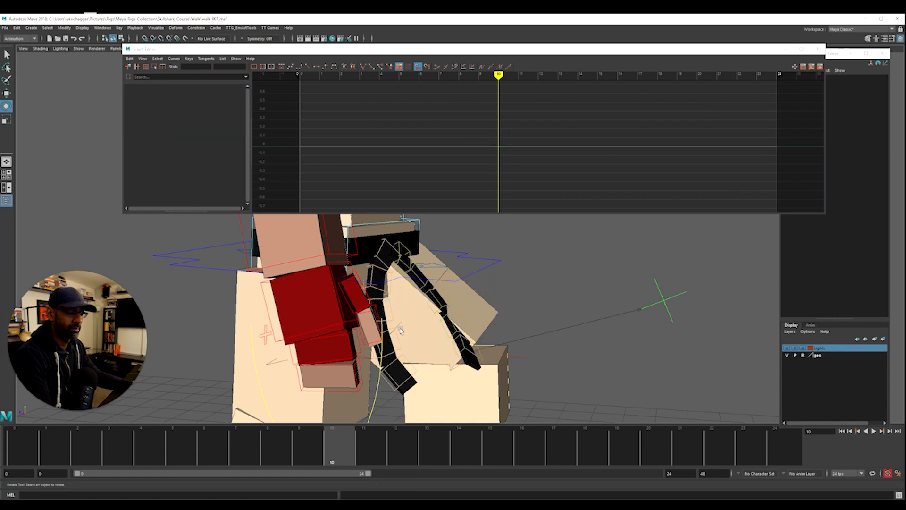
# Lower FKchain_L2_R's Rotate Y key at frame 14 to about -27 degrees and play the loop back
pyautogui.click(442, 306)
pyautogui.moveTo(524, 176); pyautogui.dragTo(563, 209)
pyautogui.moveTo(563, 176); pyautogui.dragTo(569, 232, button='middle')
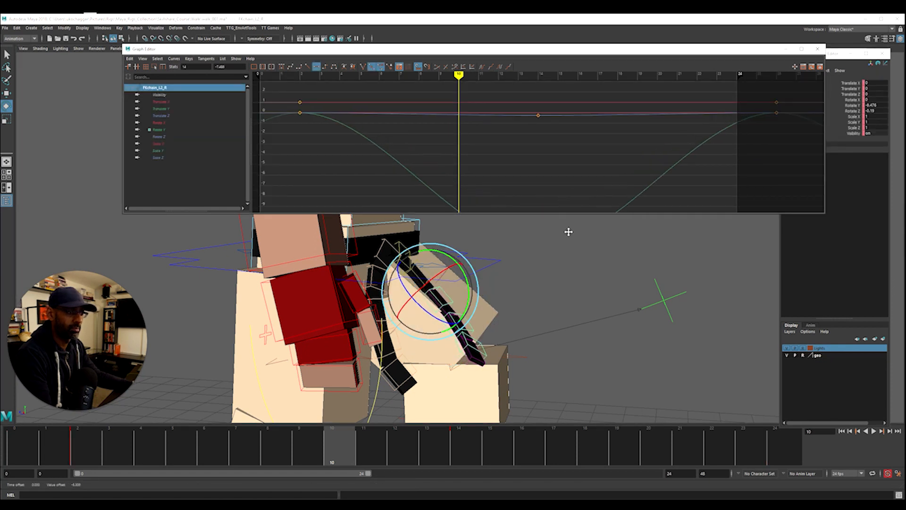
pyautogui.press('f')
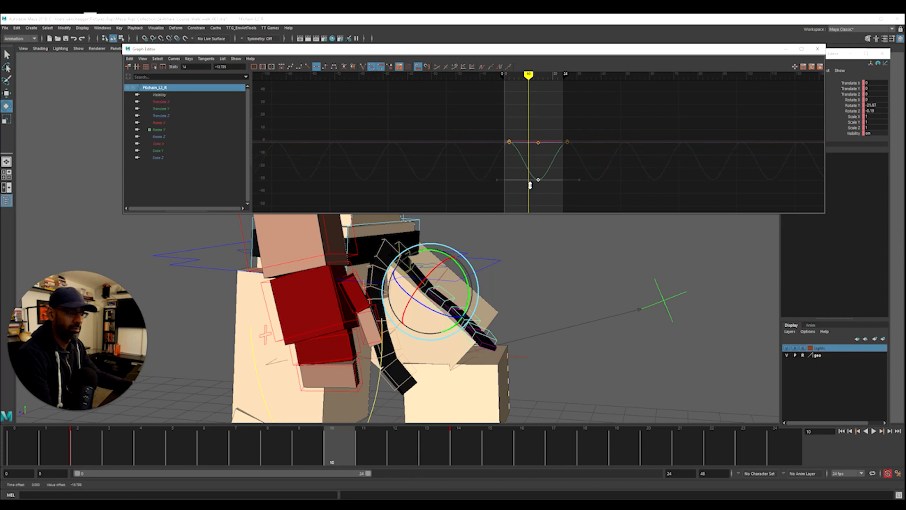
pyautogui.hotkey('alt', 'v')
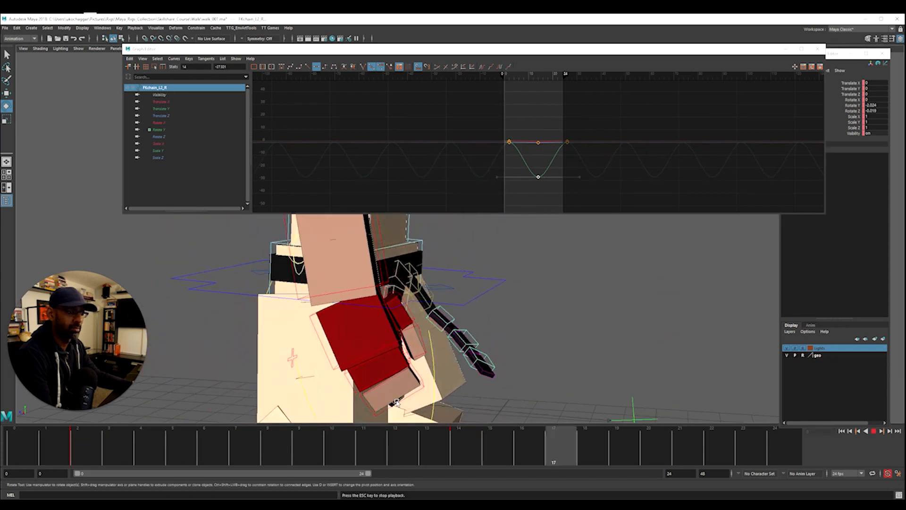
pyautogui.hotkey('alt', 'v')
# Select FKchain_L3_R on the second belt end and key a Y rotation for it at frame 4
pyautogui.click(539, 346)
pyautogui.click(464, 368)
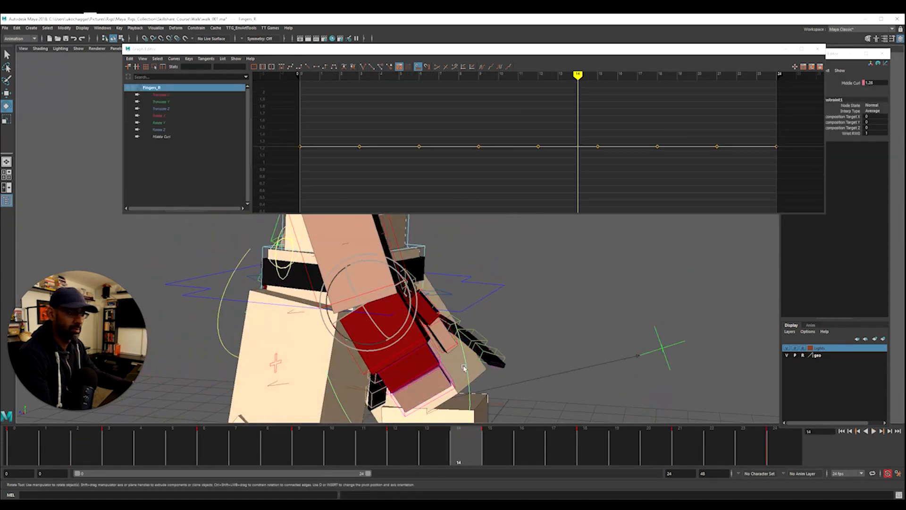
pyautogui.click(479, 333)
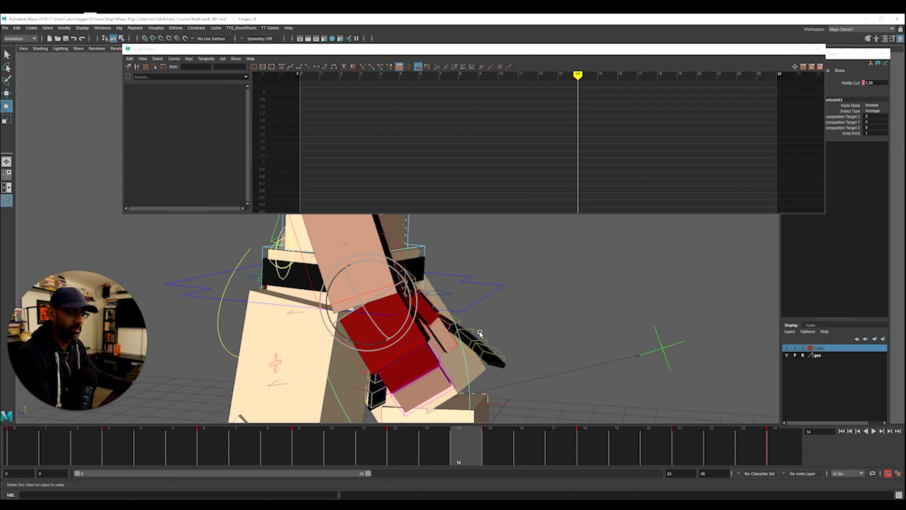
pyautogui.click(481, 334)
pyautogui.moveTo(199, 455); pyautogui.dragTo(222, 458)
pyautogui.keyDown('alt'); pyautogui.moveTo(367, 340); pyautogui.dragTo(311, 359); pyautogui.keyUp('alt')
pyautogui.moveTo(165, 450)
pyautogui.mouseDown()
pyautogui.moveTo(15, 448)
pyautogui.moveTo(151, 448)
pyautogui.mouseUp()
pyautogui.keyDown('alt'); pyautogui.moveTo(534, 318); pyautogui.dragTo(637, 319); pyautogui.keyUp('alt')
pyautogui.keyDown('alt'); pyautogui.moveTo(400, 355); pyautogui.dragTo(474, 352); pyautogui.keyUp('alt')
pyautogui.moveTo(180, 448)
pyautogui.mouseDown()
pyautogui.moveTo(81, 445)
pyautogui.moveTo(159, 450)
pyautogui.mouseUp()
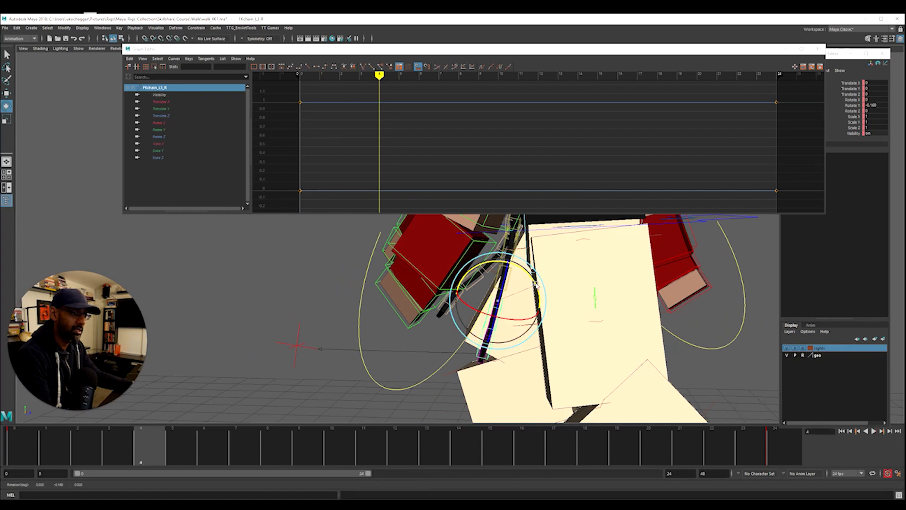
# Key FKchain_L3_R's Y rotation at frame 15 and at about 11.8 degrees on frames 0 and 24, and play the loop
pyautogui.moveTo(217, 457); pyautogui.dragTo(851, 444)
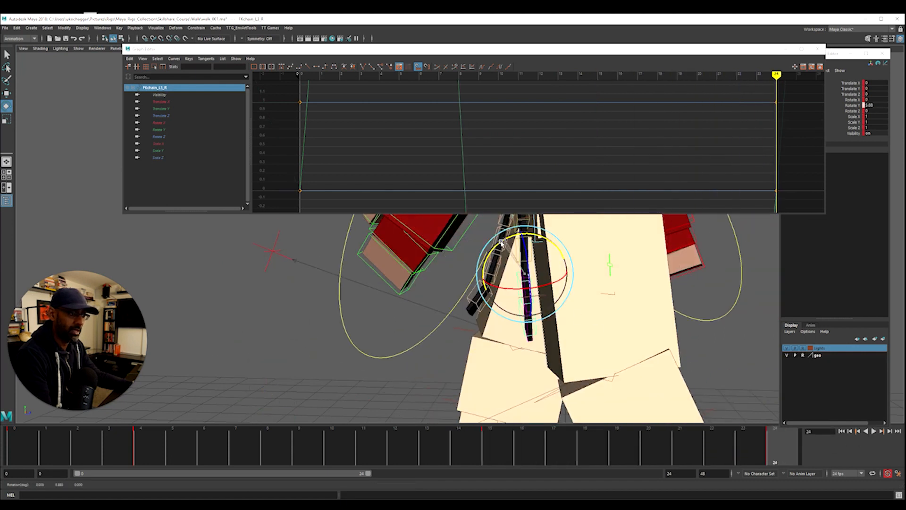
pyautogui.hotkey('alt', 'v')
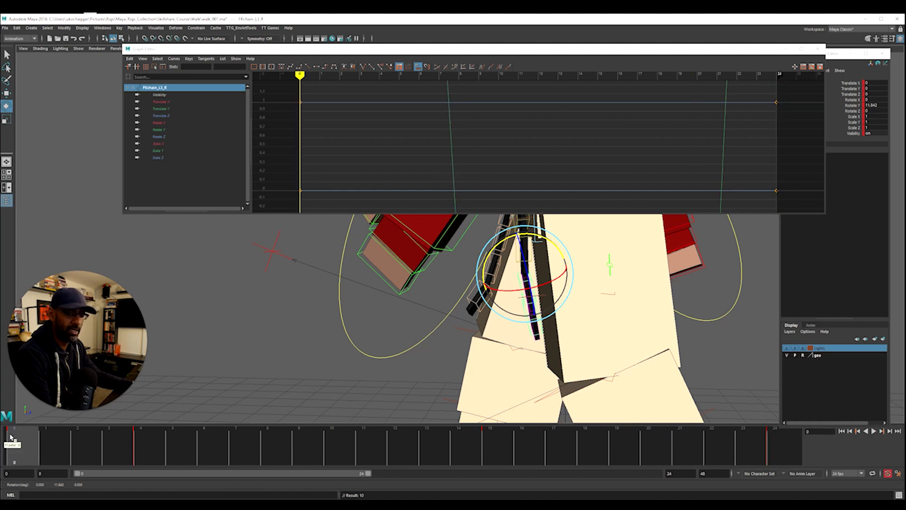
pyautogui.keyDown('alt'); pyautogui.moveTo(590, 292); pyautogui.dragTo(363, 284, button='right'); pyautogui.keyUp('alt')
pyautogui.keyDown('alt'); pyautogui.moveTo(364, 283); pyautogui.dragTo(508, 275); pyautogui.keyUp('alt')
pyautogui.keyDown('alt'); pyautogui.moveTo(508, 275); pyautogui.dragTo(459, 287, button='right'); pyautogui.keyUp('alt')
pyautogui.keyDown('alt'); pyautogui.moveTo(459, 287); pyautogui.dragTo(549, 288); pyautogui.keyUp('alt')
pyautogui.hotkey('alt', 'v')
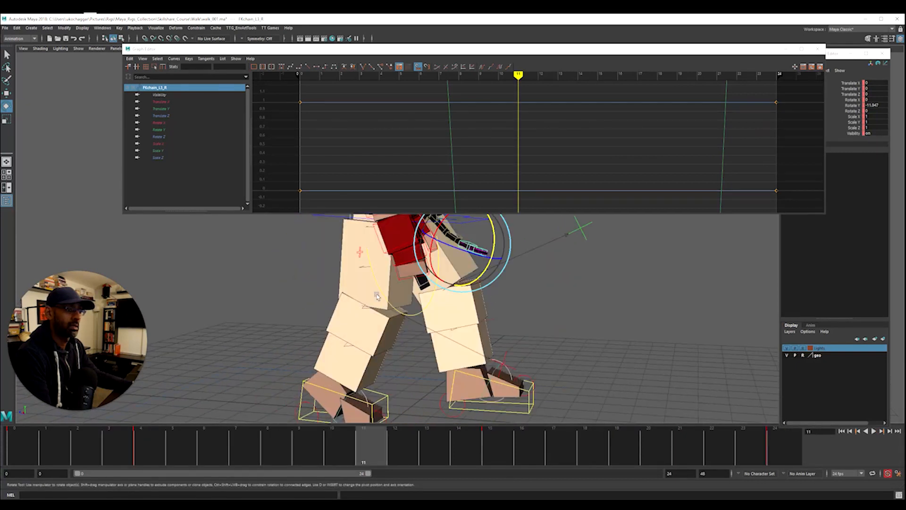
# Select FKchain_L4_R at the belt tip, rotate it in Y at frame 0 and key the same pose at frame 24
pyautogui.keyDown('alt'); pyautogui.moveTo(505, 302); pyautogui.dragTo(544, 313, button='right'); pyautogui.keyUp('alt')
pyautogui.click(545, 313)
pyautogui.click(500, 258)
pyautogui.keyDown('alt'); pyautogui.moveTo(510, 267); pyautogui.dragTo(380, 255); pyautogui.keyUp('alt')
pyautogui.click(31, 442)
pyautogui.keyDown('alt'); pyautogui.moveTo(406, 327); pyautogui.dragTo(465, 312); pyautogui.keyUp('alt')
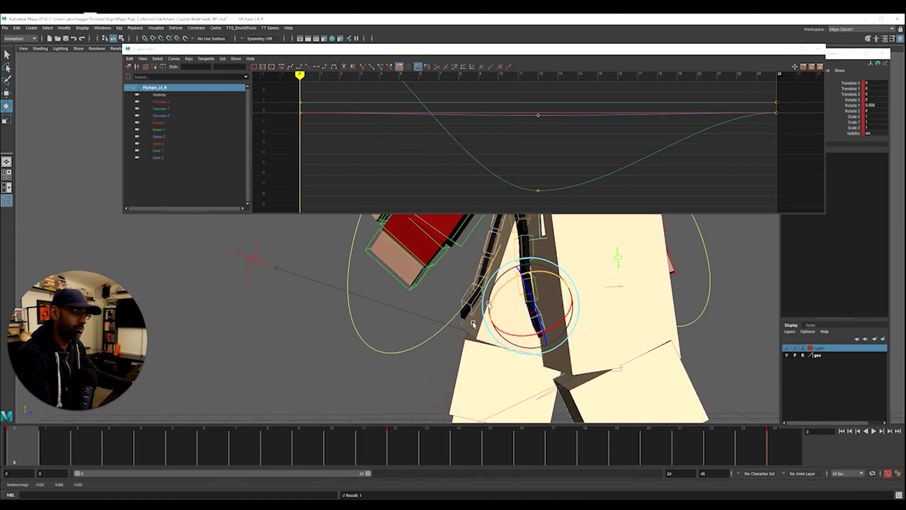
pyautogui.moveTo(26, 451); pyautogui.dragTo(769, 470)
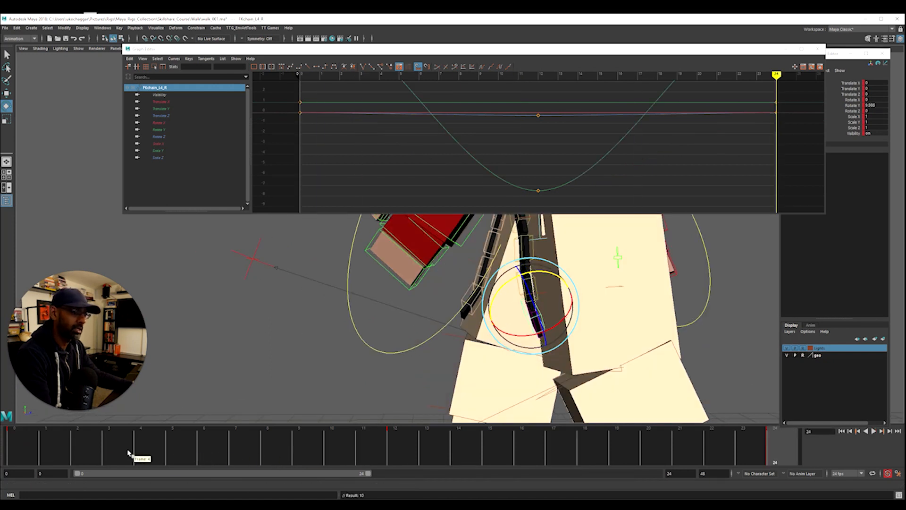
# Key FKchain_L4_R's Y rotation at frames 6 and 15, delete its frame 12 key and play the loop back
pyautogui.moveTo(46, 449)
pyautogui.mouseDown()
pyautogui.moveTo(128, 467)
pyautogui.moveTo(205, 467)
pyautogui.mouseUp()
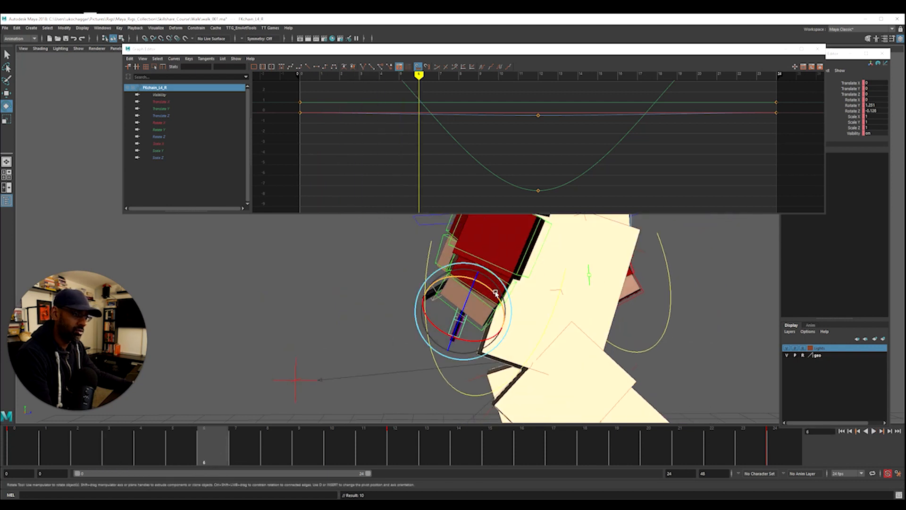
pyautogui.moveTo(270, 468); pyautogui.dragTo(491, 459)
pyautogui.press('e')
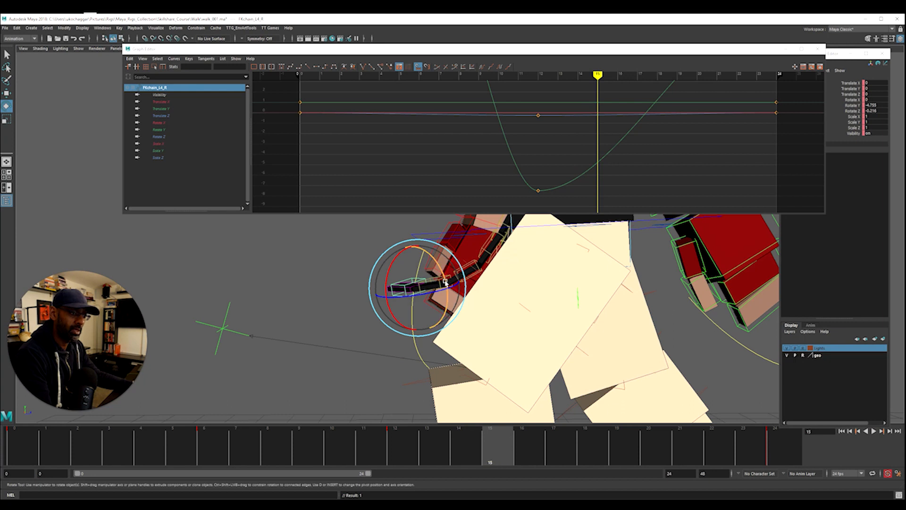
pyautogui.click(407, 456)
pyautogui.rightClick(399, 461)
pyautogui.click(433, 363)
pyautogui.moveTo(417, 466); pyautogui.dragTo(12, 459)
pyautogui.hotkey('alt', 'v')
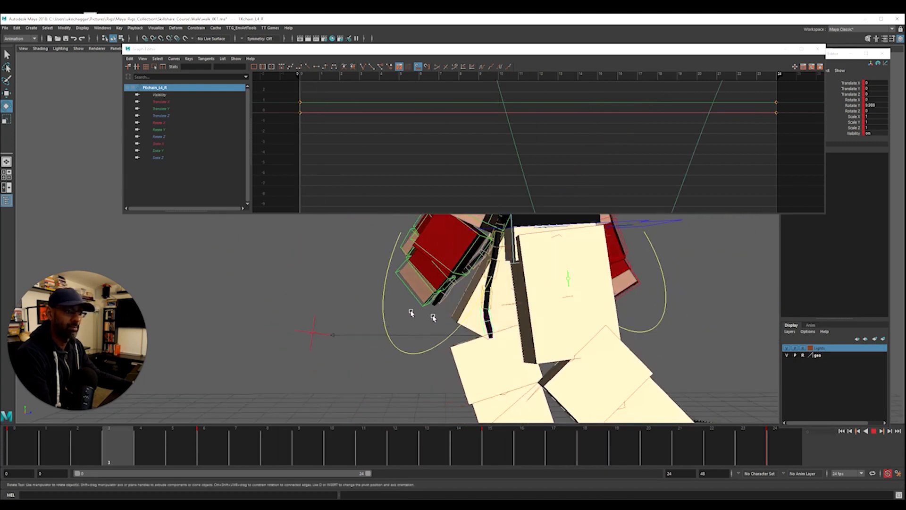
pyautogui.keyDown('alt'); pyautogui.moveTo(425, 287); pyautogui.dragTo(522, 302); pyautogui.keyUp('alt')
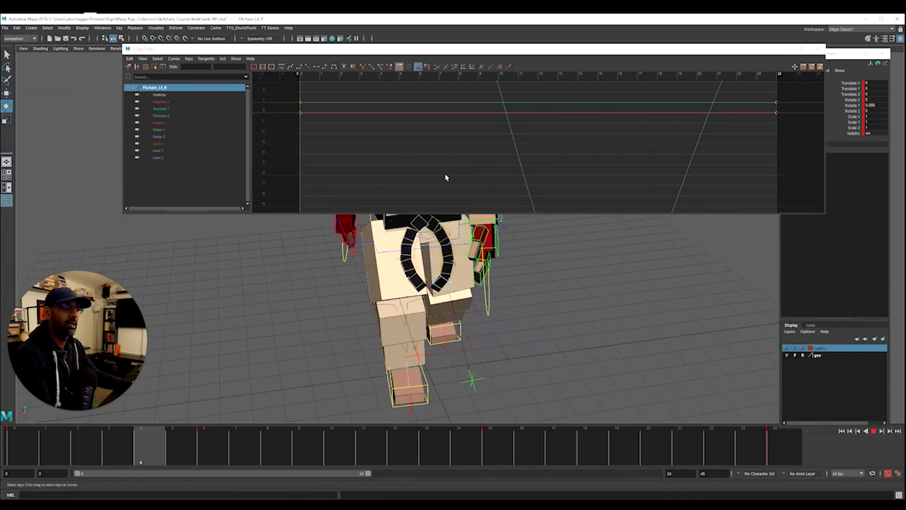
# Move the Graph Editor off the viewport and play the walk loop
pyautogui.hotkey('alt', 'v')
pyautogui.moveTo(394, 48); pyautogui.dragTo(905, 56)
pyautogui.hotkey('alt', 'v')
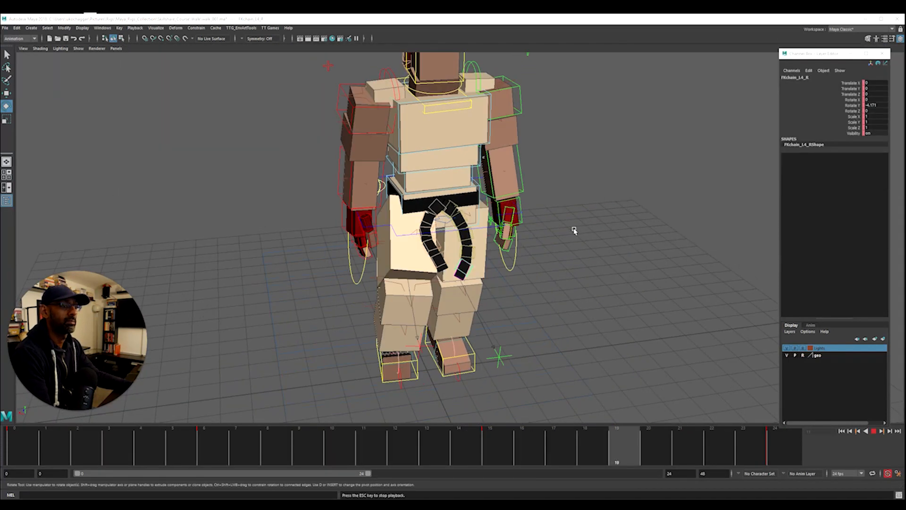
# Select FKchain_L1_R on the second belt end and key an adjusted rotation for it at frame 8
pyautogui.keyDown('alt'); pyautogui.moveTo(364, 330); pyautogui.dragTo(475, 314, button='right'); pyautogui.keyUp('alt')
pyautogui.keyDown('alt'); pyautogui.moveTo(475, 314); pyautogui.dragTo(480, 324); pyautogui.keyUp('alt')
pyautogui.moveTo(369, 446); pyautogui.dragTo(267, 447)
pyautogui.keyDown('alt'); pyautogui.moveTo(401, 300); pyautogui.dragTo(465, 288, button='right'); pyautogui.keyUp('alt')
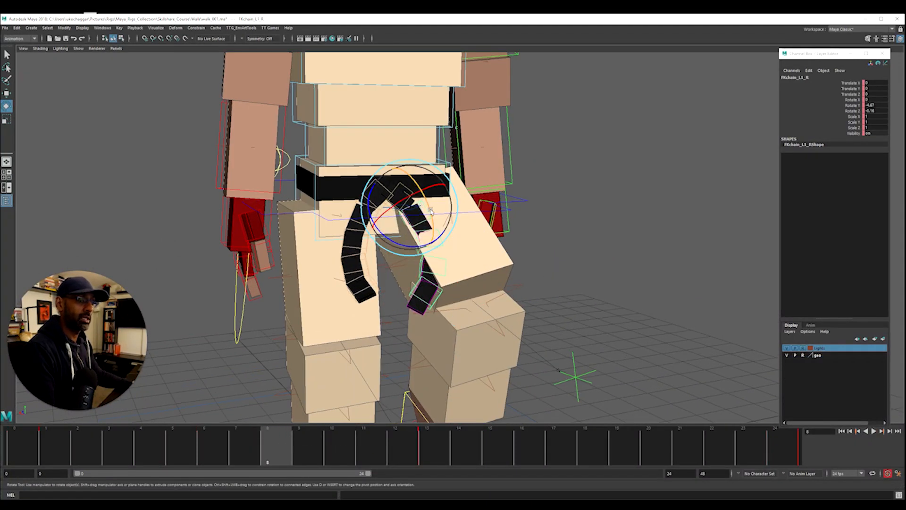
pyautogui.moveTo(333, 445); pyautogui.dragTo(10, 448)
# Play the loop with the rig controls hidden and examine the belt's motion from the front, three-quarter and side views
pyautogui.hotkey('alt', 'v')
pyautogui.keyDown('alt'); pyautogui.moveTo(556, 307); pyautogui.dragTo(303, 316, button='right'); pyautogui.keyUp('alt')
pyautogui.keyDown('alt'); pyautogui.moveTo(304, 316); pyautogui.dragTo(419, 315); pyautogui.keyUp('alt')
pyautogui.keyDown('alt'); pyautogui.moveTo(502, 307); pyautogui.dragTo(419, 314, button='right'); pyautogui.keyUp('alt')
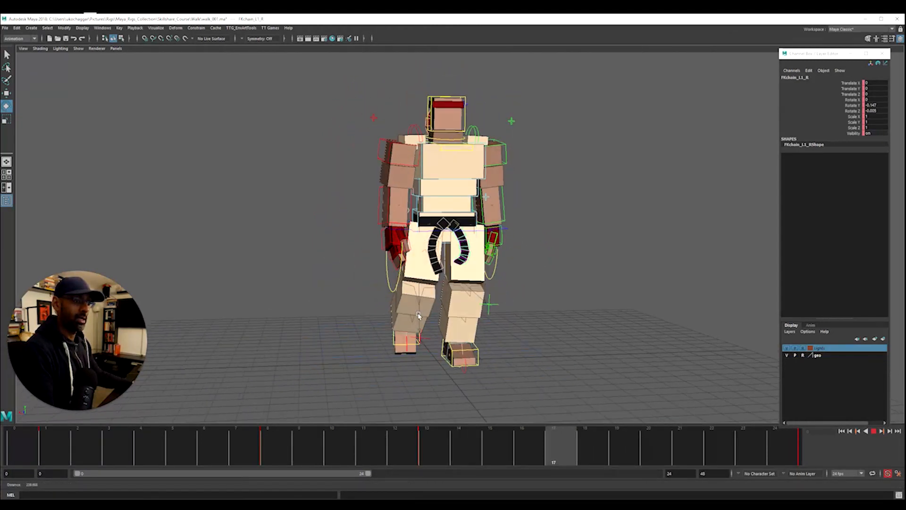
pyautogui.keyDown('alt'); pyautogui.moveTo(510, 310); pyautogui.dragTo(396, 325, button='right'); pyautogui.keyUp('alt')
pyautogui.keyDown('alt'); pyautogui.moveTo(396, 326); pyautogui.dragTo(504, 310); pyautogui.keyUp('alt')
pyautogui.keyDown('alt'); pyautogui.moveTo(621, 287); pyautogui.dragTo(564, 298, button='right'); pyautogui.keyUp('alt')
pyautogui.hotkey('alt', '1')
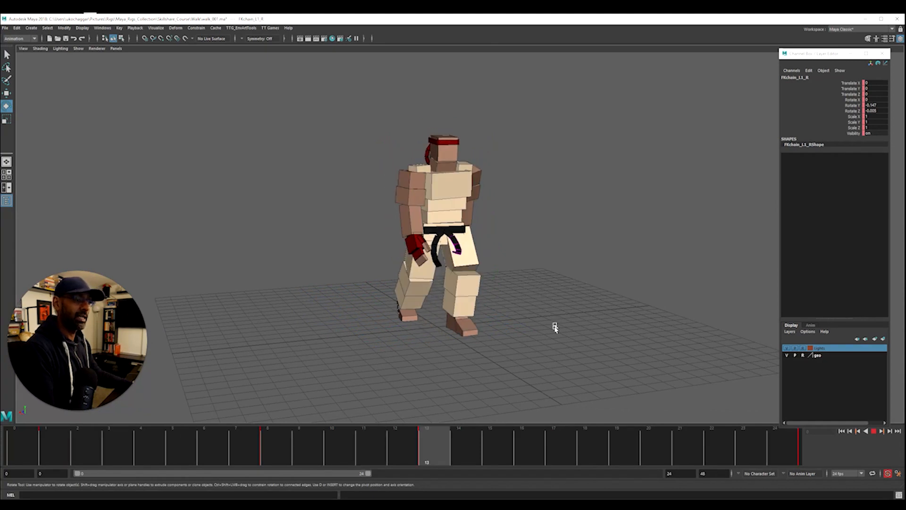
pyautogui.keyDown('alt'); pyautogui.moveTo(534, 314); pyautogui.dragTo(410, 328); pyautogui.keyUp('alt')
pyautogui.keyDown('alt'); pyautogui.moveTo(439, 323); pyautogui.dragTo(495, 317, button='right'); pyautogui.keyUp('alt')
pyautogui.keyDown('alt'); pyautogui.moveTo(494, 318); pyautogui.dragTo(431, 294); pyautogui.keyUp('alt')
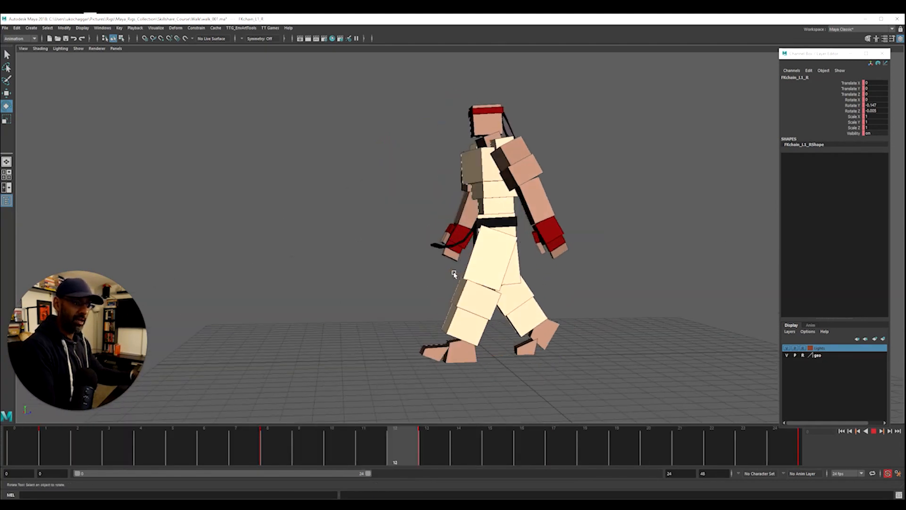
pyautogui.keyDown('alt'); pyautogui.moveTo(429, 274); pyautogui.dragTo(457, 308, button='right'); pyautogui.keyUp('alt')
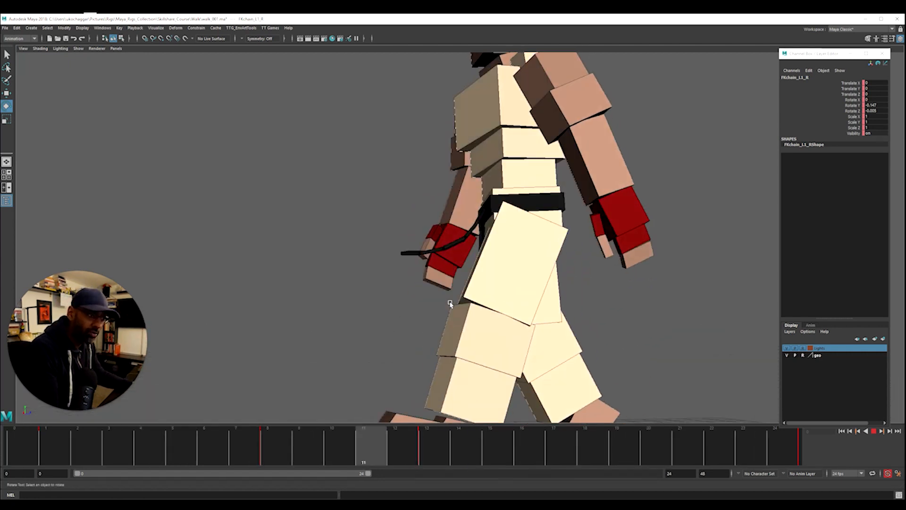
# Stop at frame 10, show the rig controls again and open FKchain_L4_R's curves in the Graph Editor
pyautogui.hotkey('alt', 'v')
pyautogui.click(436, 301)
pyautogui.click(333, 451)
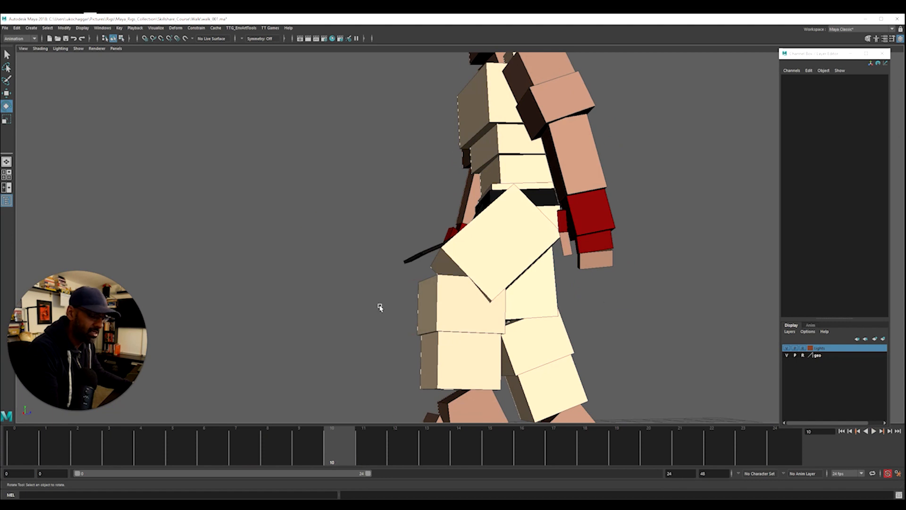
pyautogui.hotkey('alt', 'c')
pyautogui.click(411, 256)
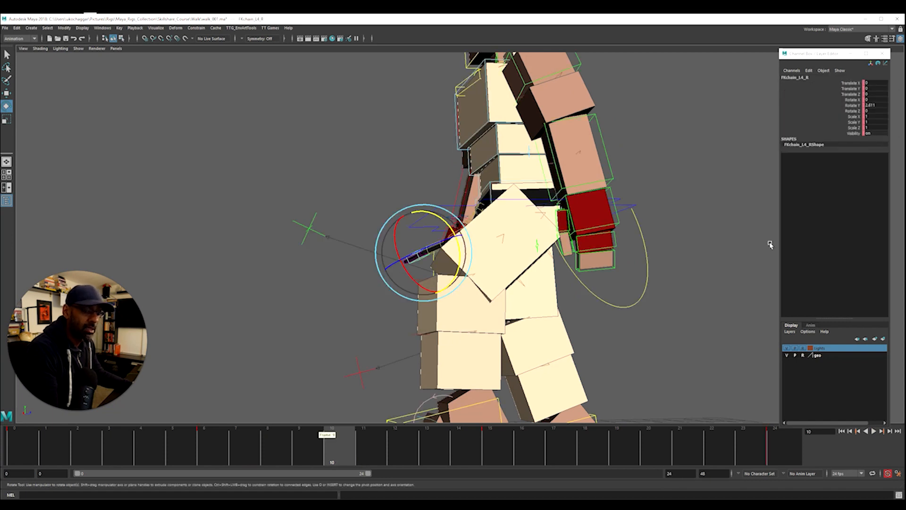
pyautogui.hotkey('alt', 'g')
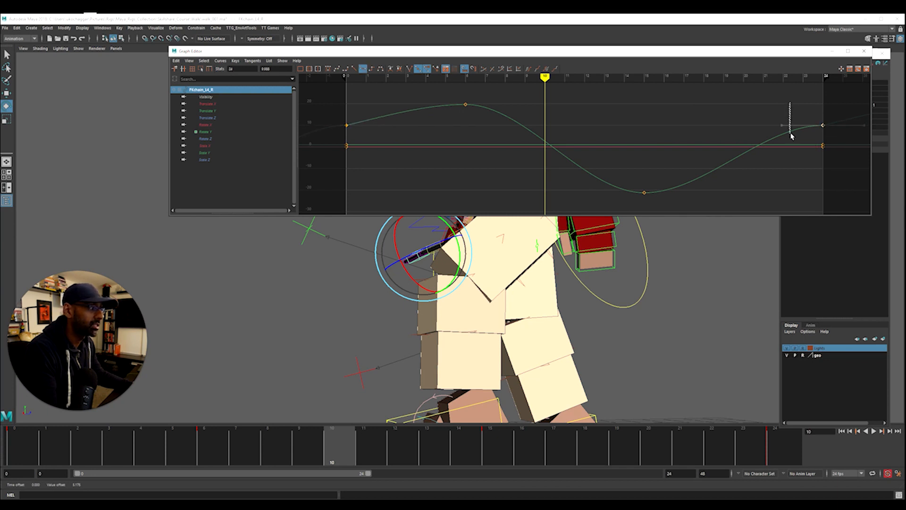
# Shift FKchain_L4_R's Rotate Y keys two frames later and move the Graph Editor off the viewport
pyautogui.moveTo(798, 143); pyautogui.dragTo(798, 144, button='middle')
pyautogui.keyDown('alt'); pyautogui.moveTo(797, 144); pyautogui.dragTo(674, 116, button='right'); pyautogui.keyUp('alt')
pyautogui.moveTo(710, 199); pyautogui.dragTo(448, 124)
pyautogui.keyDown('alt'); pyautogui.moveTo(449, 124); pyautogui.dragTo(524, 175, button='right'); pyautogui.keyUp('alt')
pyautogui.keyDown('shift'); pyautogui.moveTo(475, 168); pyautogui.dragTo(526, 168, button='middle'); pyautogui.keyUp('shift')
pyautogui.moveTo(449, 51); pyautogui.dragTo(905, 139)
pyautogui.press('w')
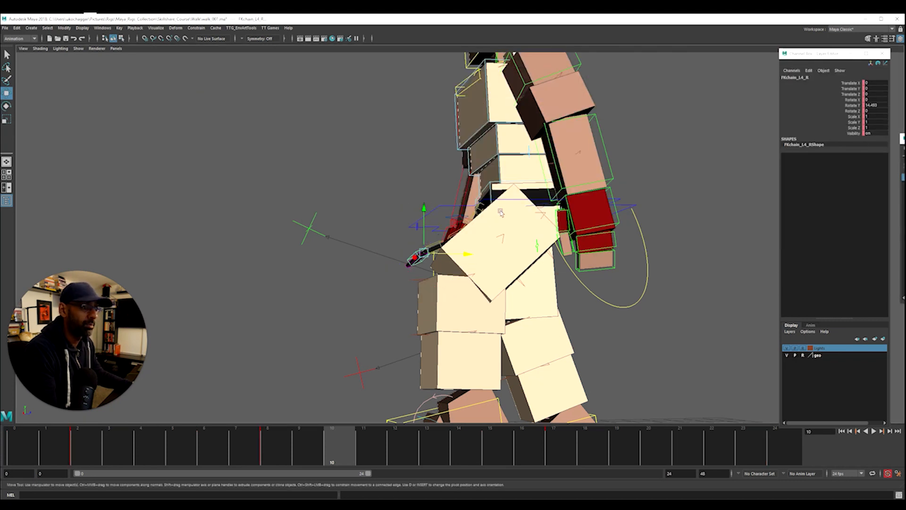
# Play the loop back and examine both belt ends' overlapping motion on the whole character from the side and front
pyautogui.hotkey('alt', 'v')
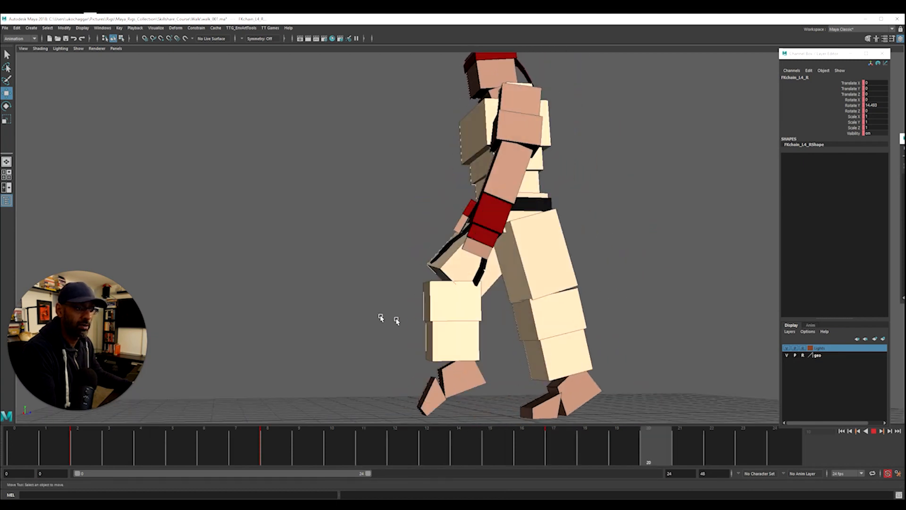
pyautogui.keyDown('alt'); pyautogui.moveTo(312, 321); pyautogui.dragTo(366, 324, button='right'); pyautogui.keyUp('alt')
pyautogui.keyDown('alt'); pyautogui.moveTo(366, 324); pyautogui.dragTo(486, 325); pyautogui.keyUp('alt')
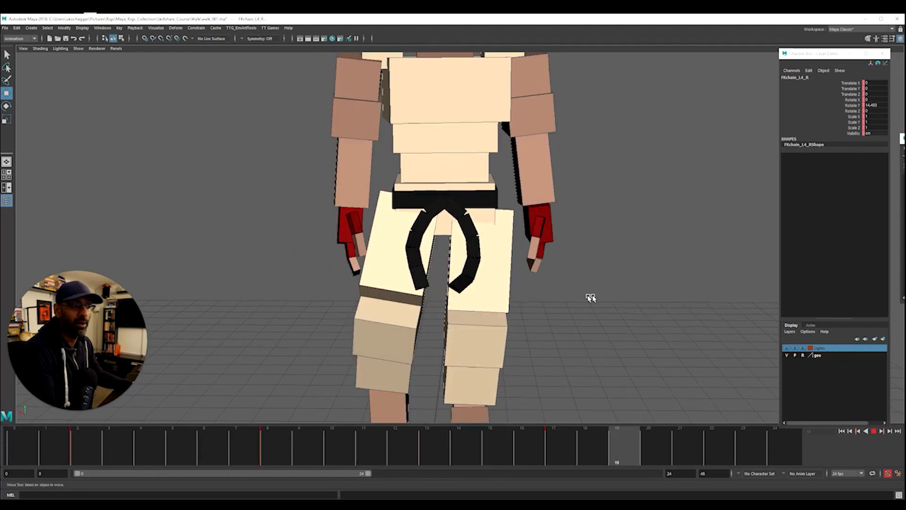
pyautogui.click(560, 313)
pyautogui.keyDown('alt'); pyautogui.moveTo(678, 319); pyautogui.dragTo(561, 316, button='right'); pyautogui.keyUp('alt')
pyautogui.hotkey('alt', 'v')
pyautogui.hotkey('alt', 'v')
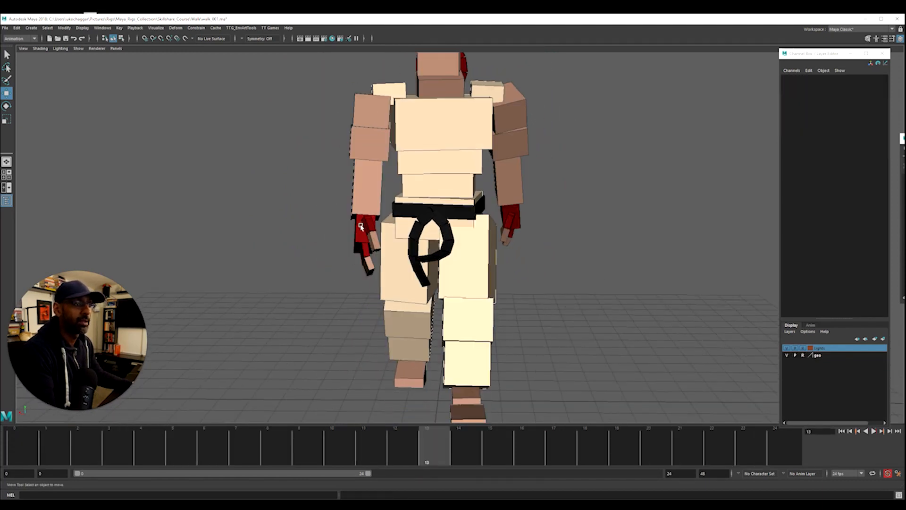
pyautogui.keyDown('alt'); pyautogui.moveTo(373, 236); pyautogui.dragTo(444, 180); pyautogui.keyUp('alt')
pyautogui.keyDown('alt'); pyautogui.moveTo(443, 180); pyautogui.dragTo(487, 251, button='middle'); pyautogui.keyUp('alt')
pyautogui.hotkey('alt', 'v')
pyautogui.hotkey('alt', 'v')
pyautogui.keyDown('alt'); pyautogui.moveTo(591, 215); pyautogui.dragTo(422, 259, button='right'); pyautogui.keyUp('alt')
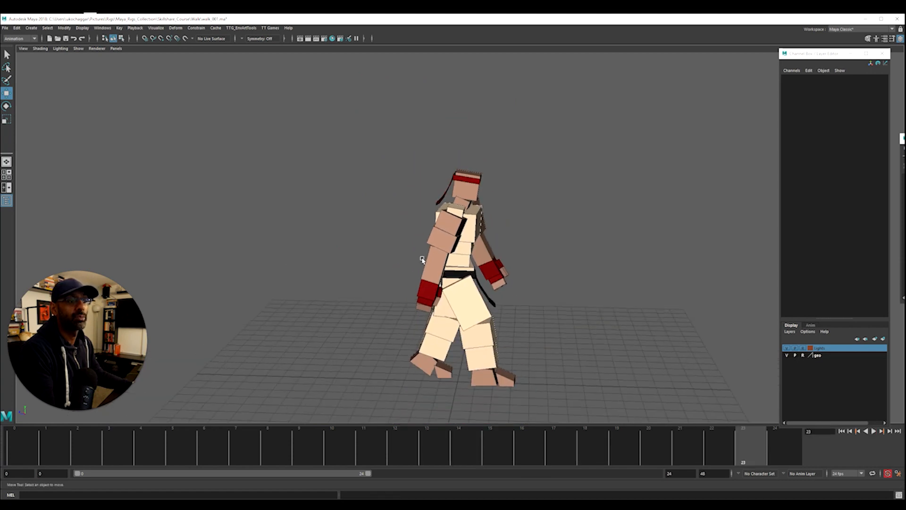
pyautogui.keyDown('alt'); pyautogui.moveTo(421, 259); pyautogui.dragTo(379, 259); pyautogui.keyUp('alt')
pyautogui.hotkey('alt', 'v')
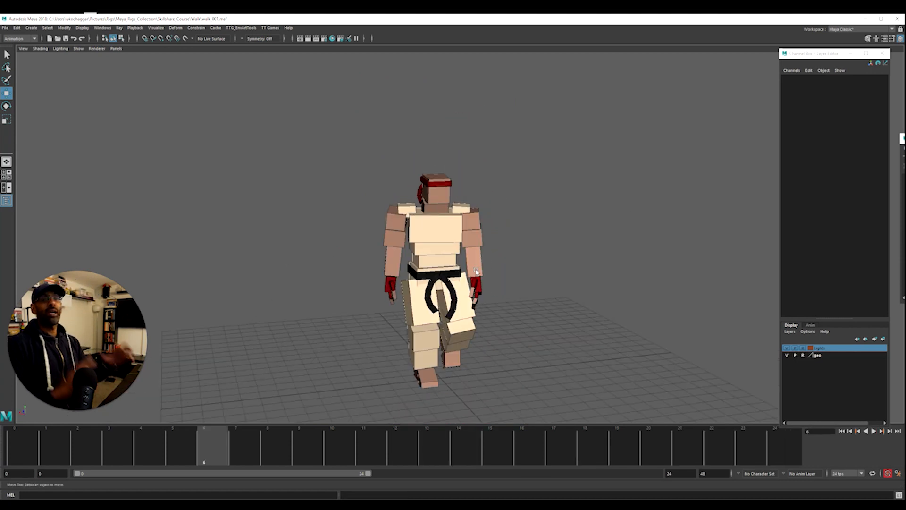